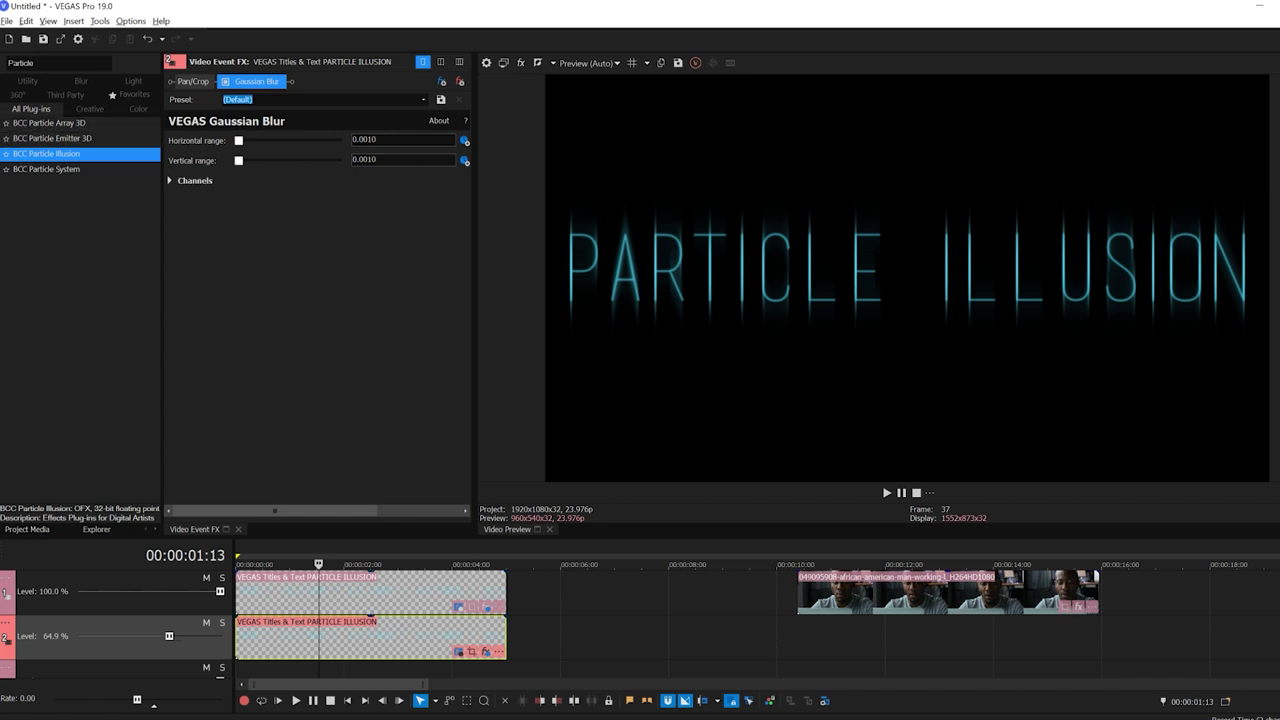
# Insert an empty event on track 3 and move it to the start of the timeline.
pyautogui.rightClick(315, 672)
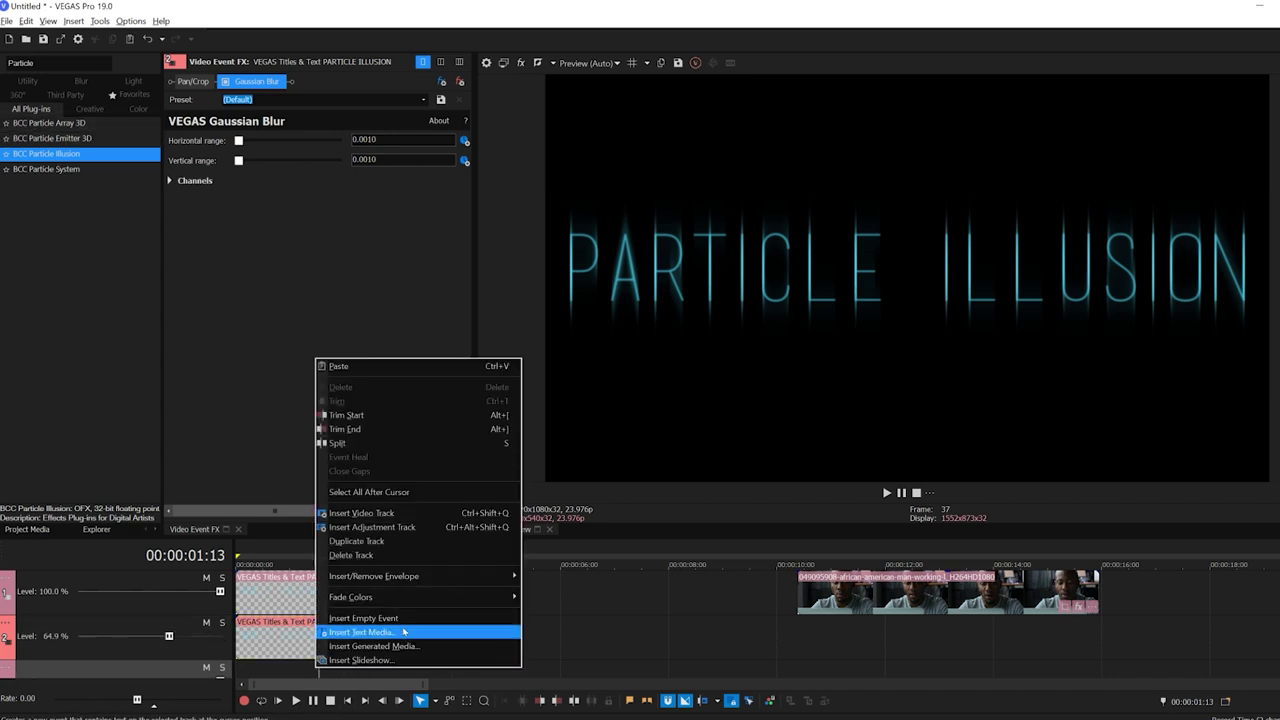
pyautogui.click(400, 617)
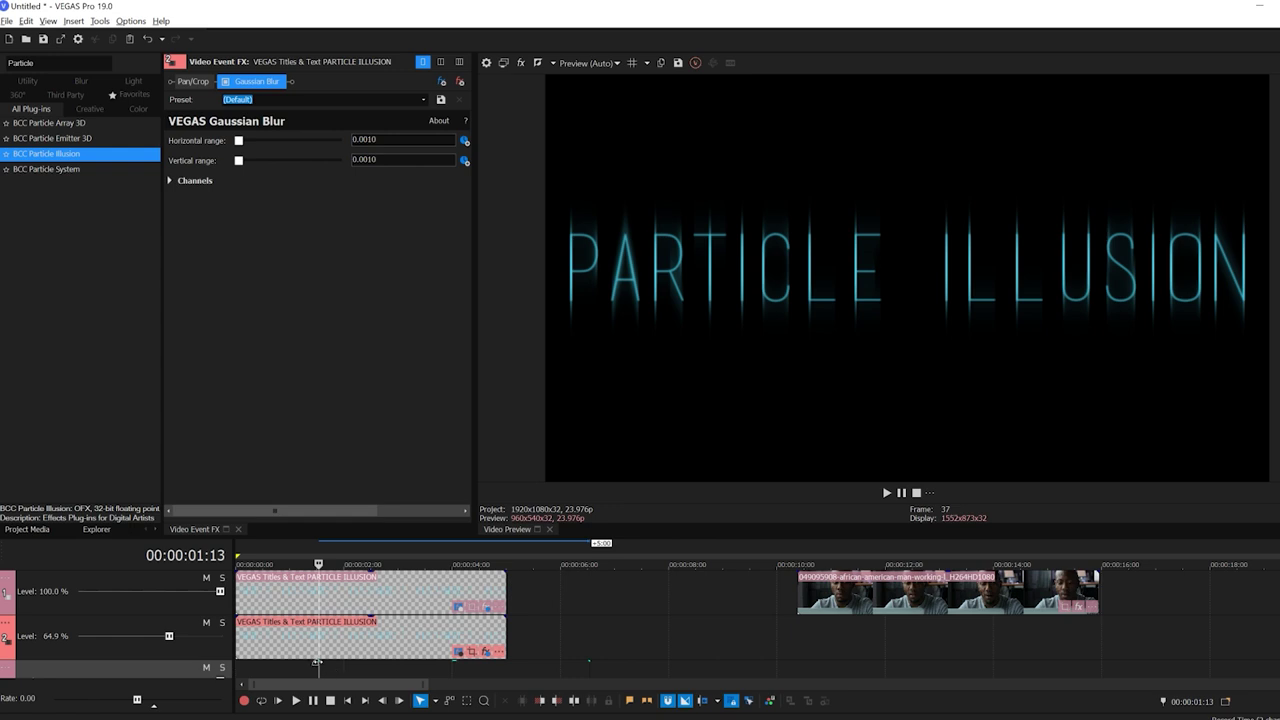
pyautogui.click(316, 662)
pyautogui.moveTo(434, 668); pyautogui.dragTo(339, 679)
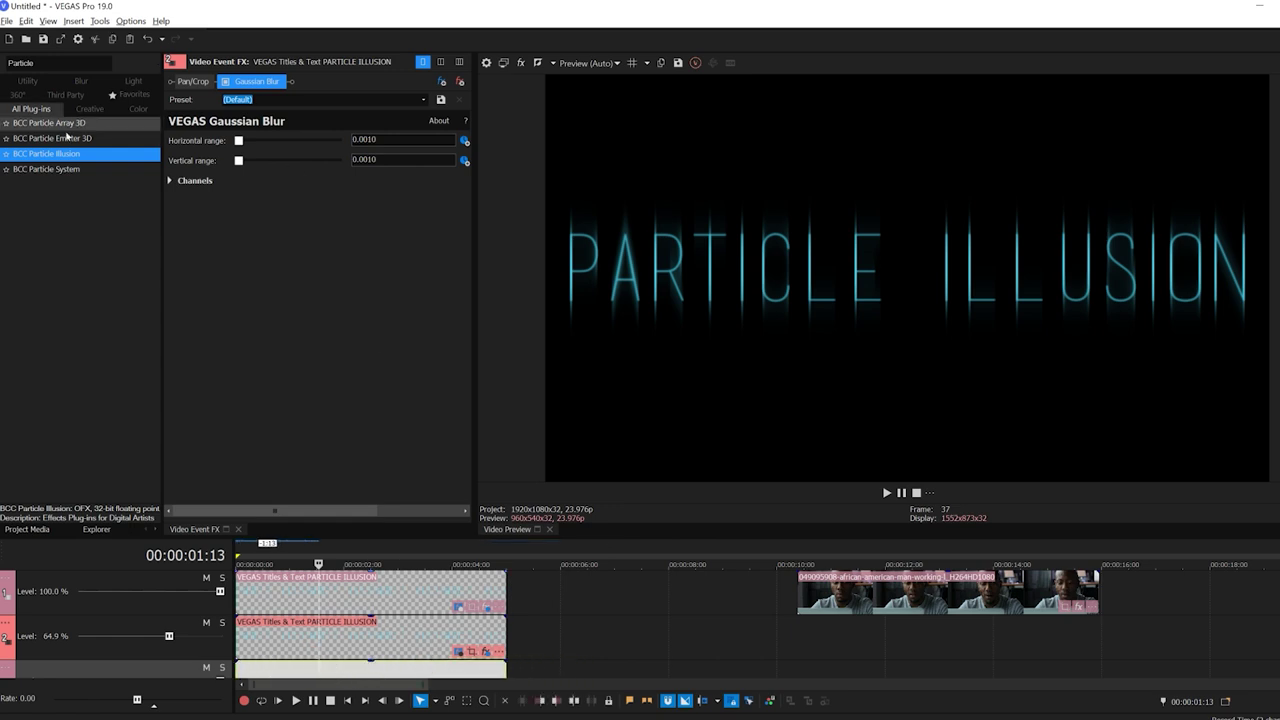
# Apply BCC Particle Illusion from Video FX to the empty event.
pyautogui.moveTo(52, 157); pyautogui.dragTo(546, 623)
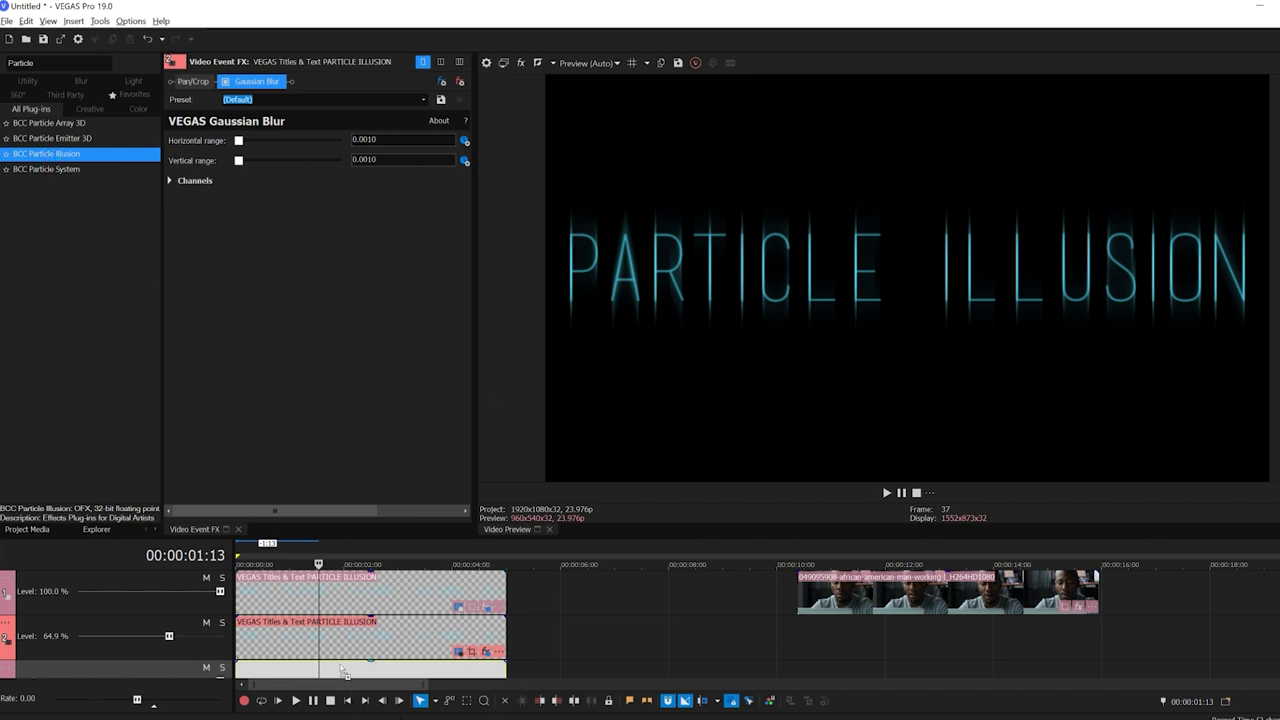
pyautogui.moveTo(341, 669); pyautogui.dragTo(340, 668)
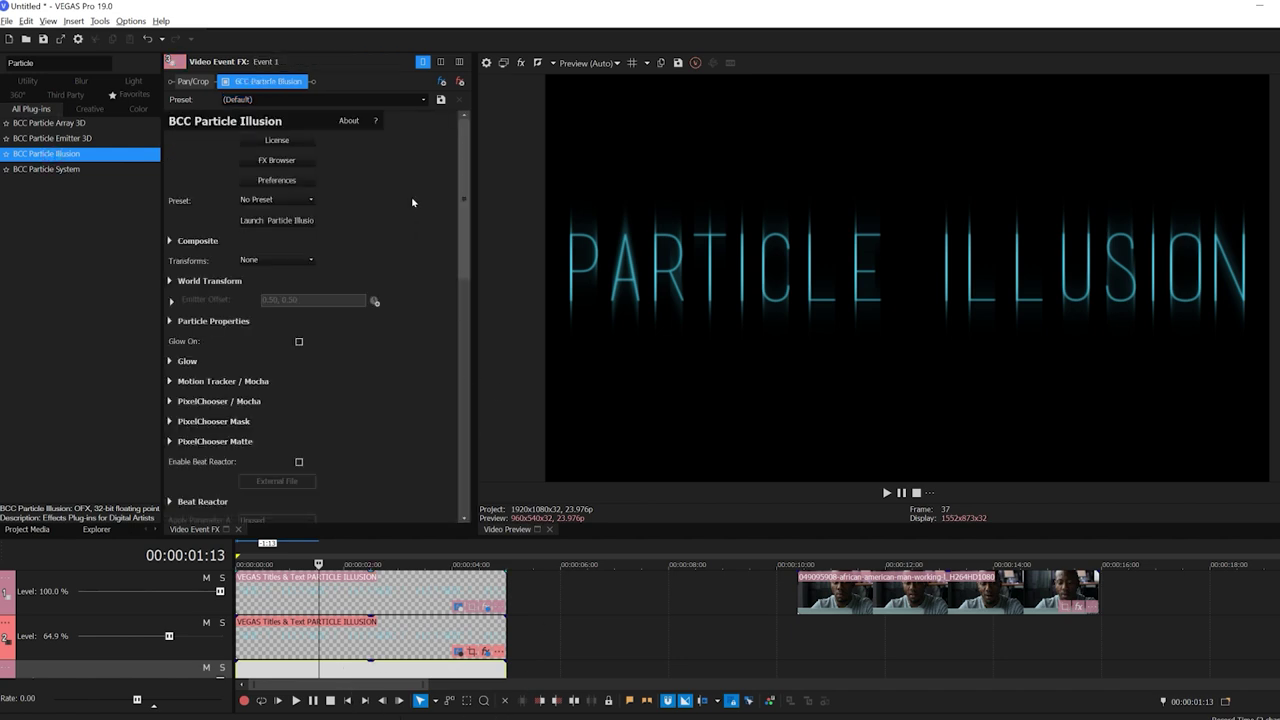
pyautogui.scroll(-5, 467, 273)
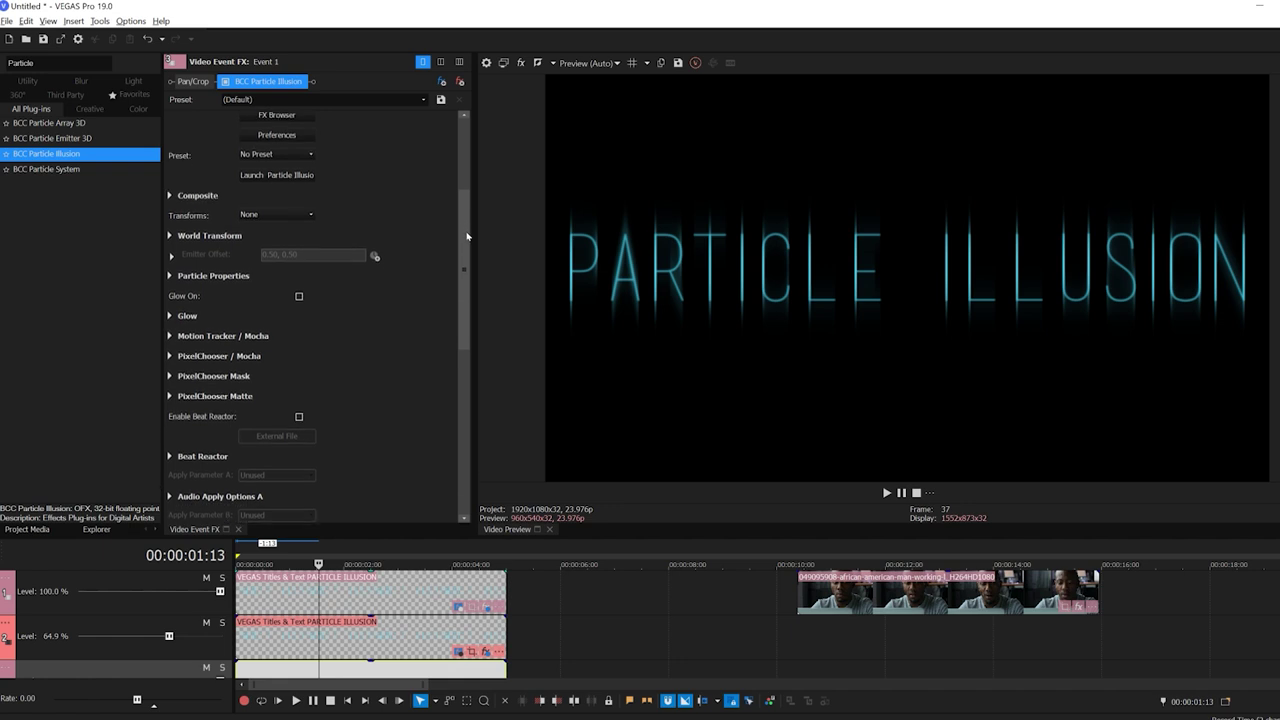
pyautogui.scroll(-5, 467, 273)
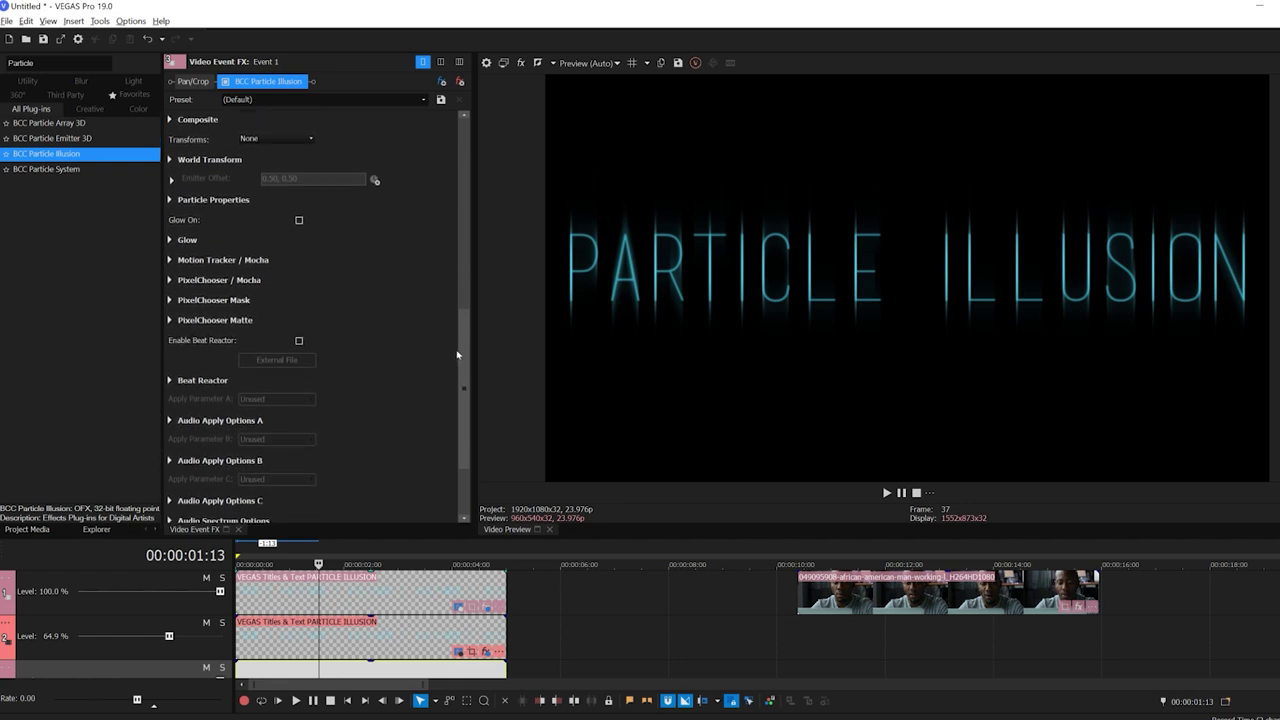
pyautogui.moveTo(459, 374)
pyautogui.mouseDown()
pyautogui.moveTo(466, 287)
pyautogui.moveTo(461, 369)
pyautogui.mouseUp()
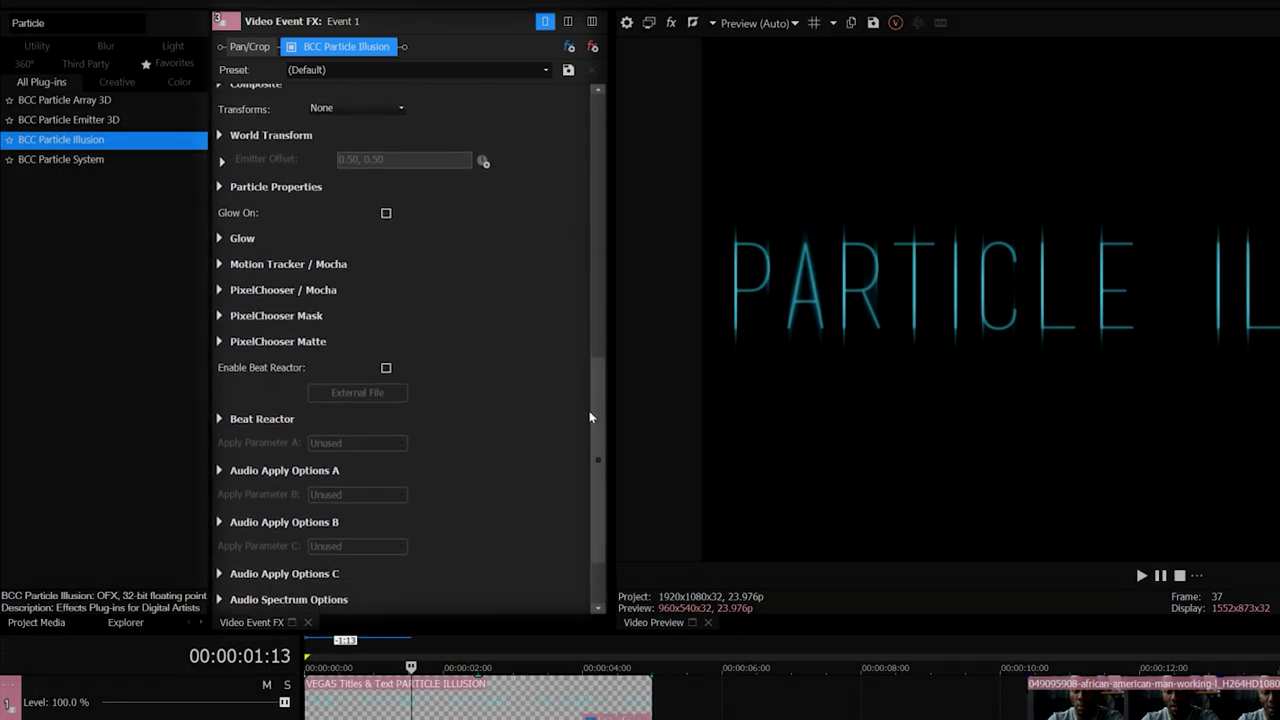
pyautogui.moveTo(590, 417); pyautogui.dragTo(592, 428)
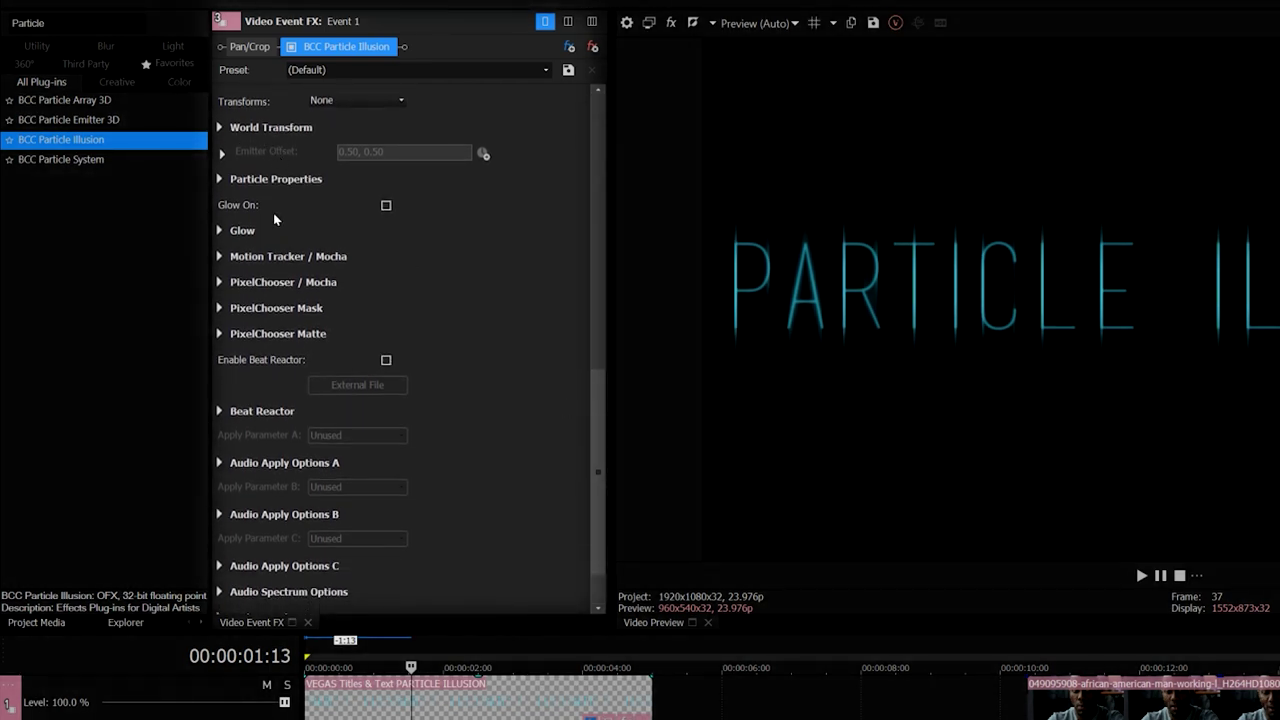
pyautogui.moveTo(597, 513); pyautogui.dragTo(614, 189)
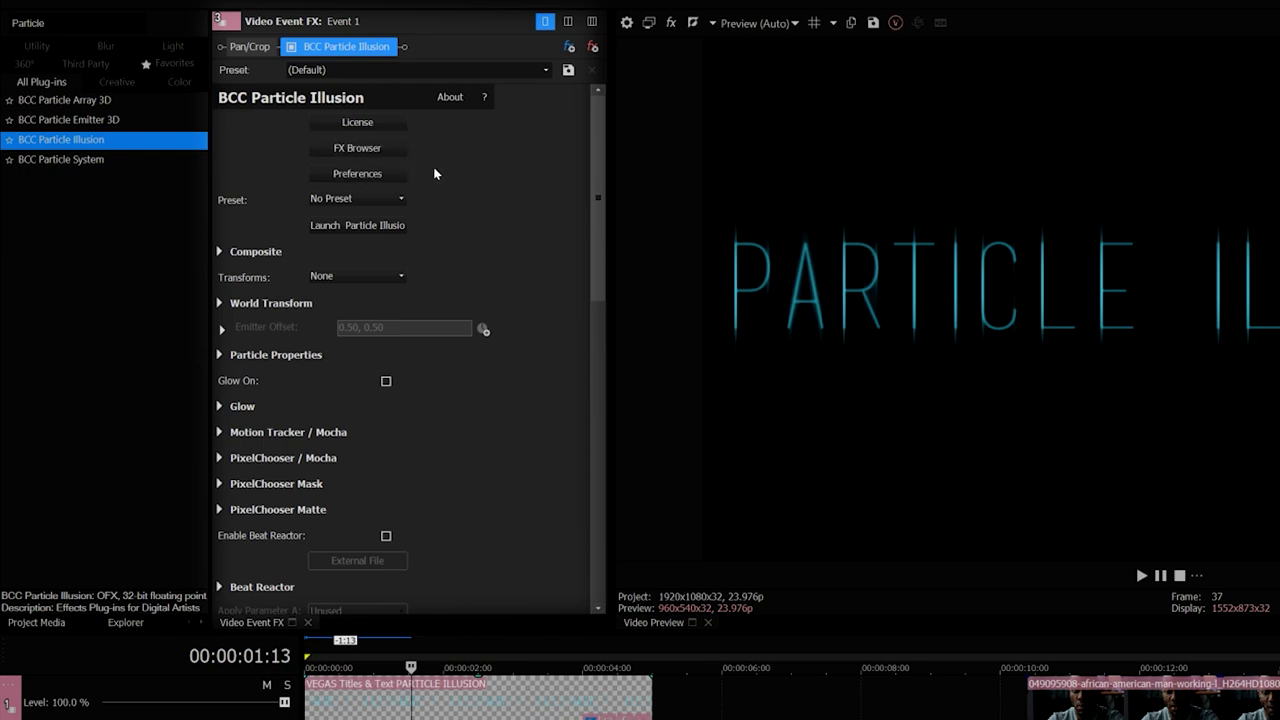
# Launch Particle Illusion and preview the red waves, Soft Light HD II, Area Squares 01 and red laser writer emitters.
pyautogui.click(368, 227)
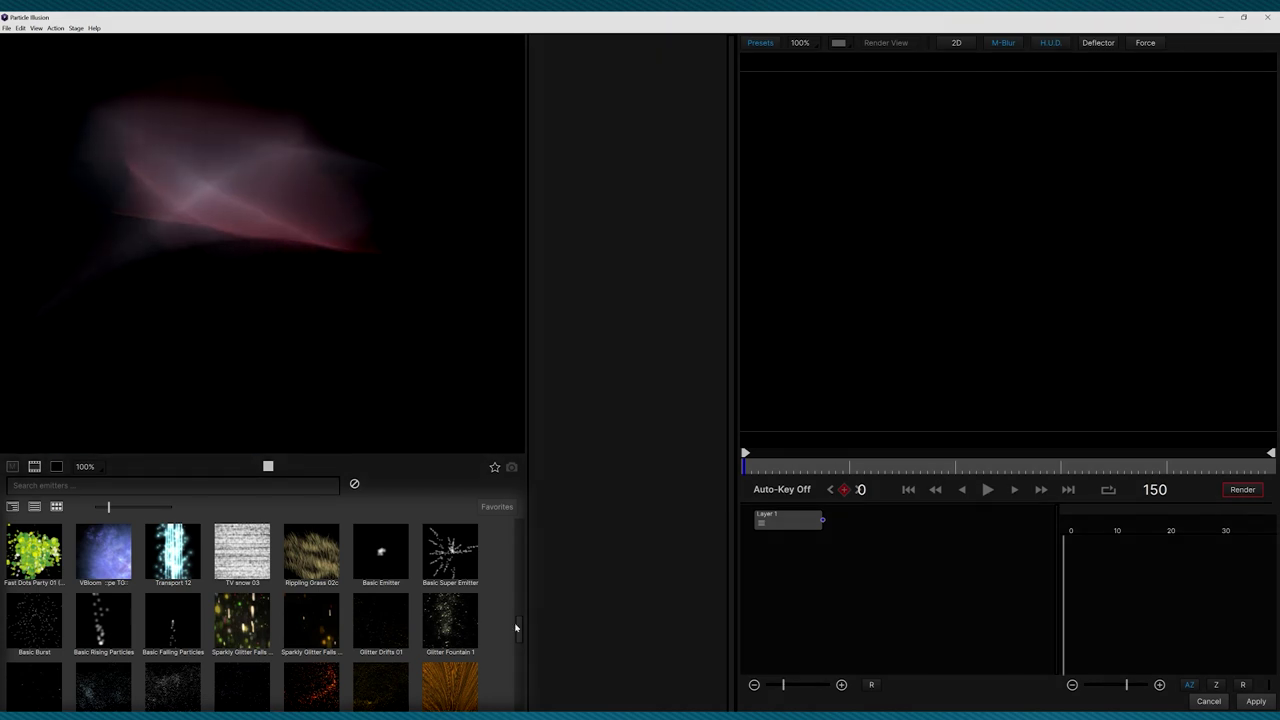
pyautogui.scroll(-10, 519, 643)
pyautogui.click(380, 557)
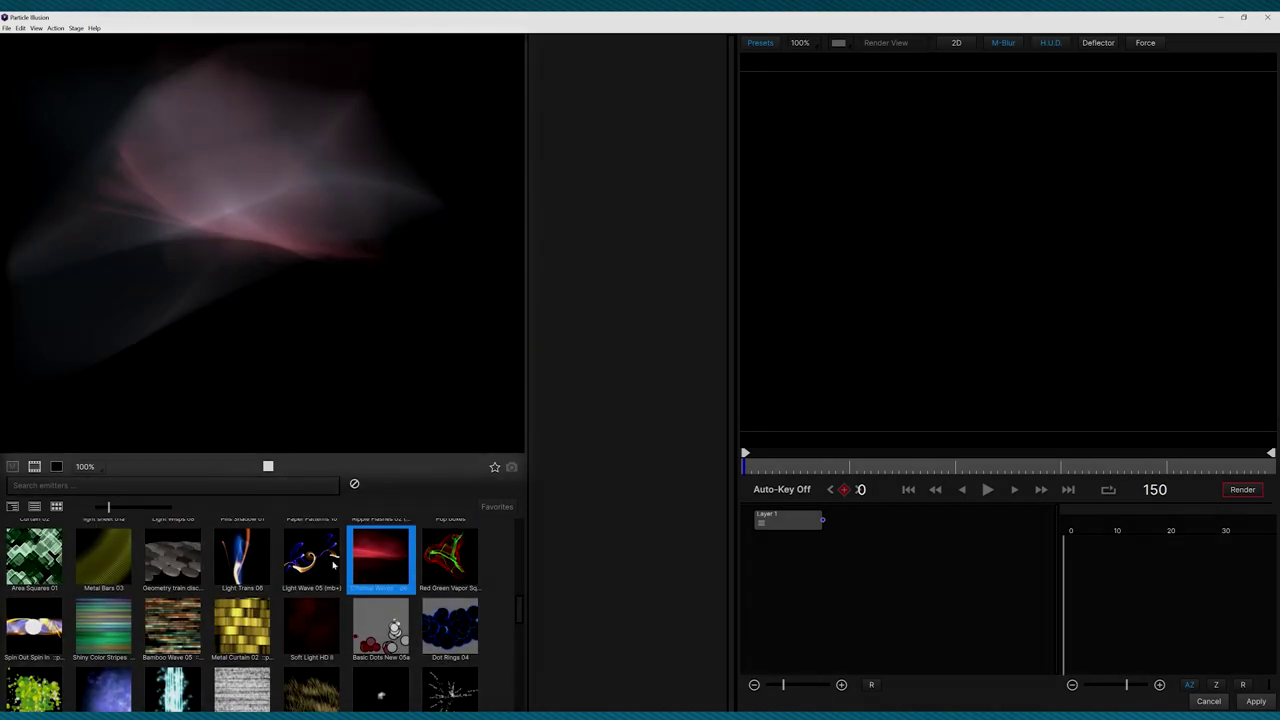
pyautogui.click(300, 627)
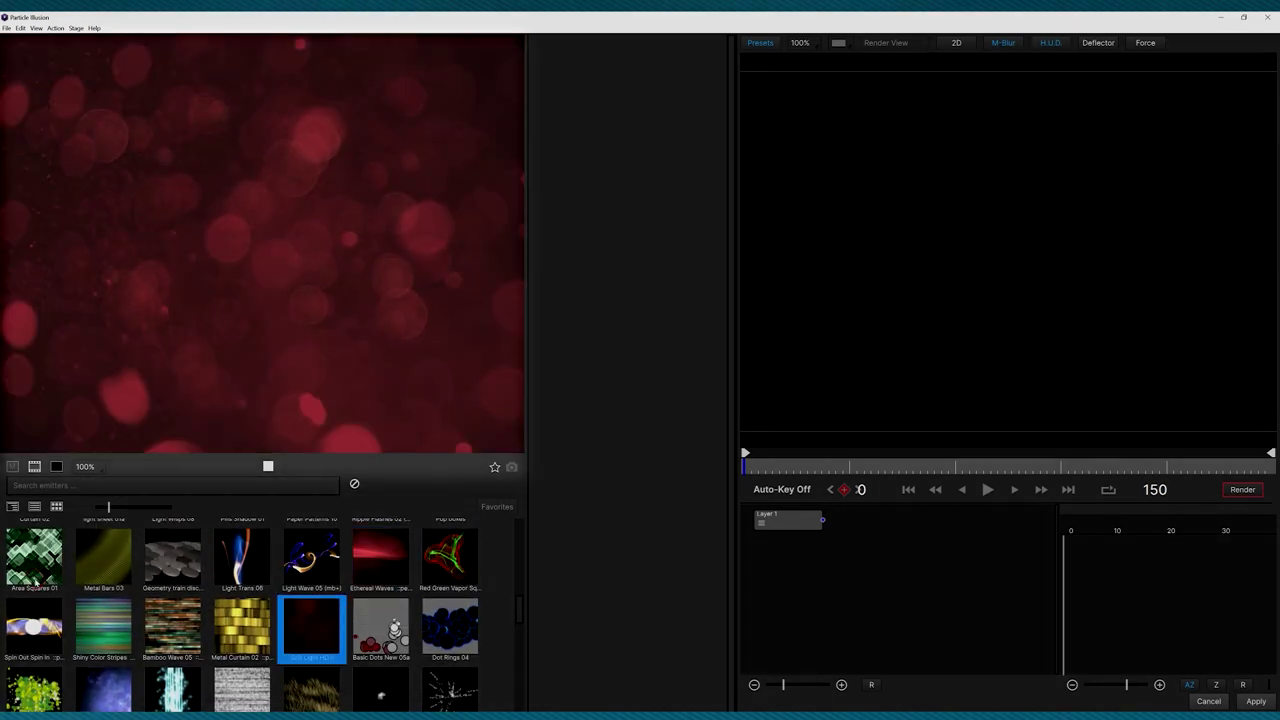
pyautogui.click(36, 578)
pyautogui.scroll(-5, 519, 608)
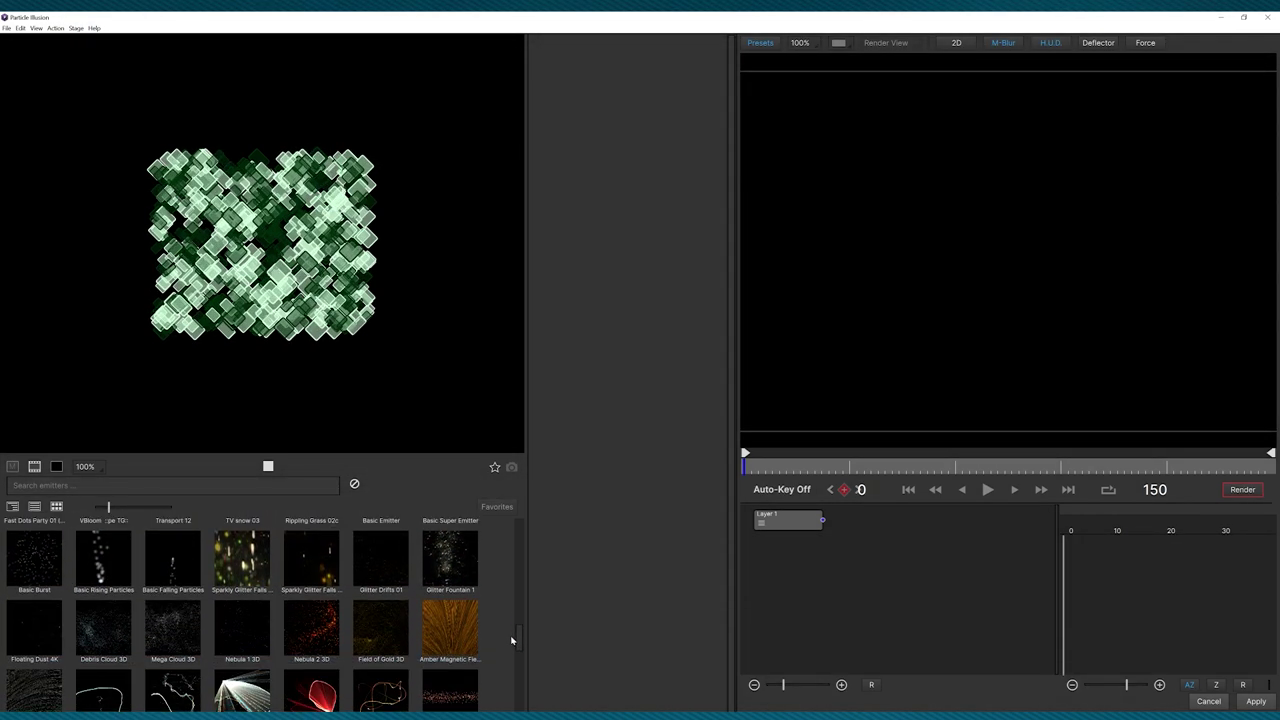
pyautogui.scroll(-1, 512, 641)
pyautogui.click(338, 648)
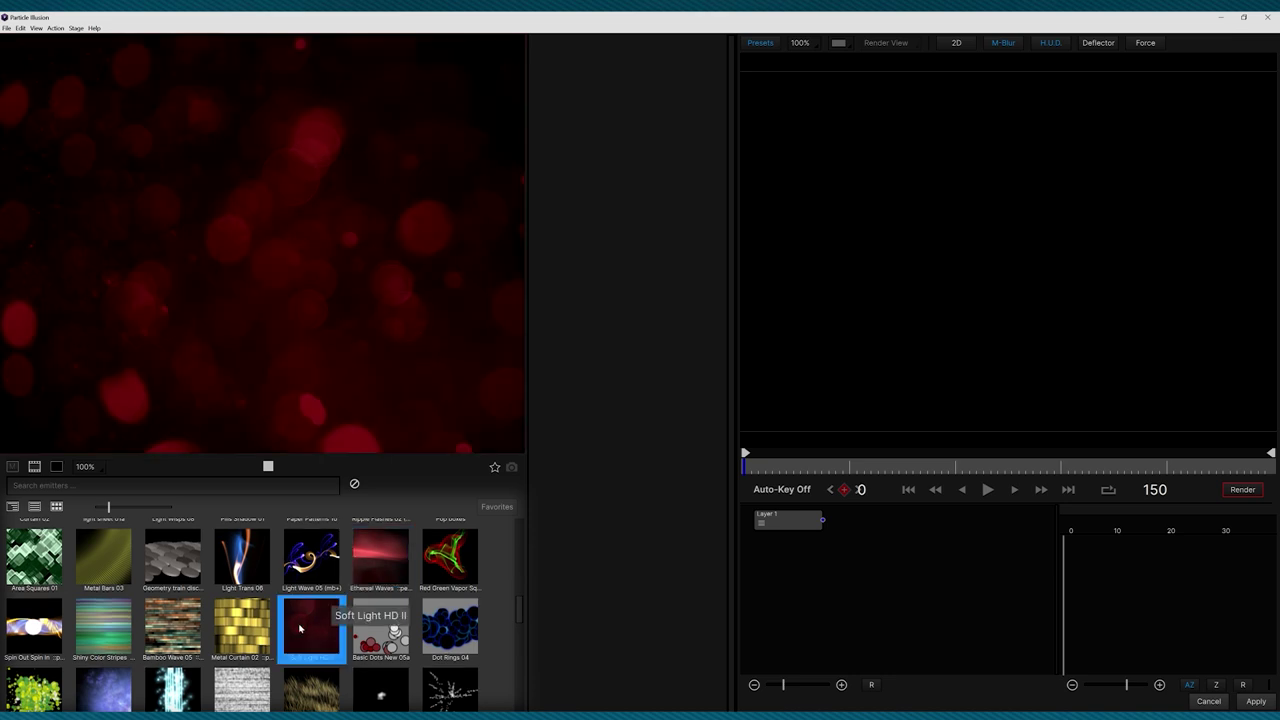
# Compare emitters again, then add Sparkly Glitter Falls 02 4K to Layer 1.
pyautogui.click(34, 557)
pyautogui.moveTo(519, 607); pyautogui.dragTo(513, 650)
pyautogui.click(311, 630)
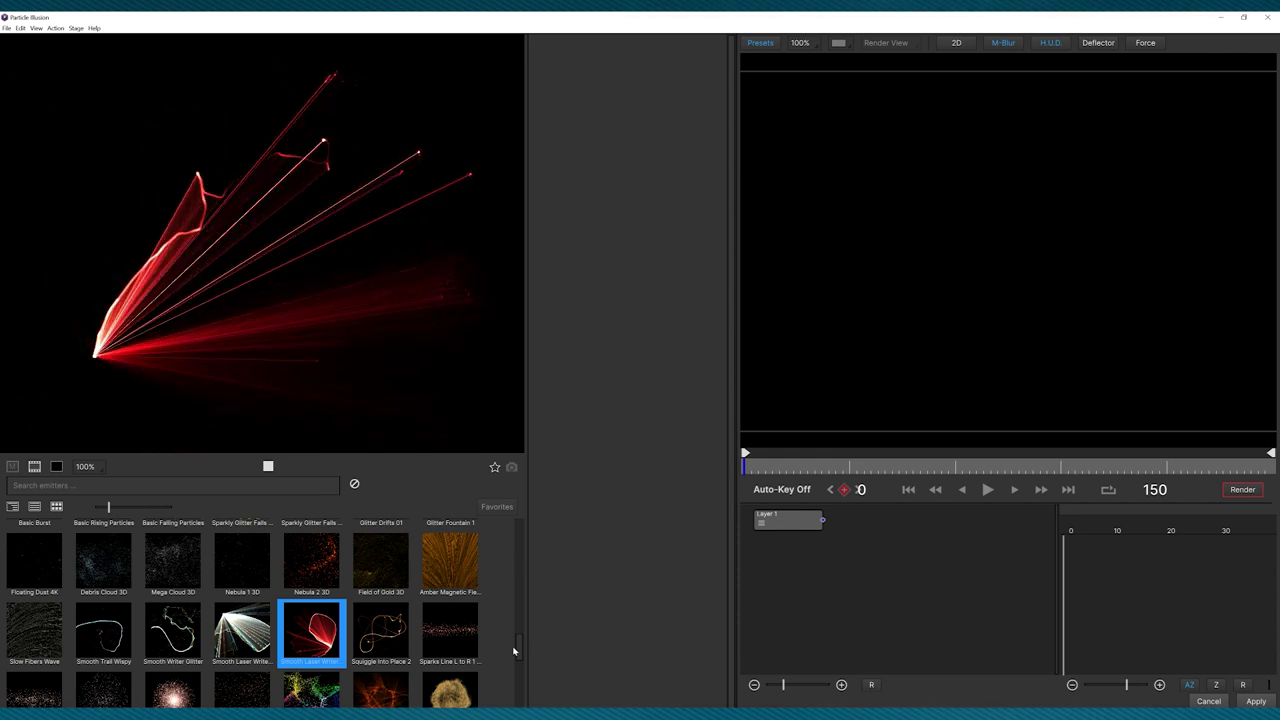
pyautogui.scroll(1, 520, 651)
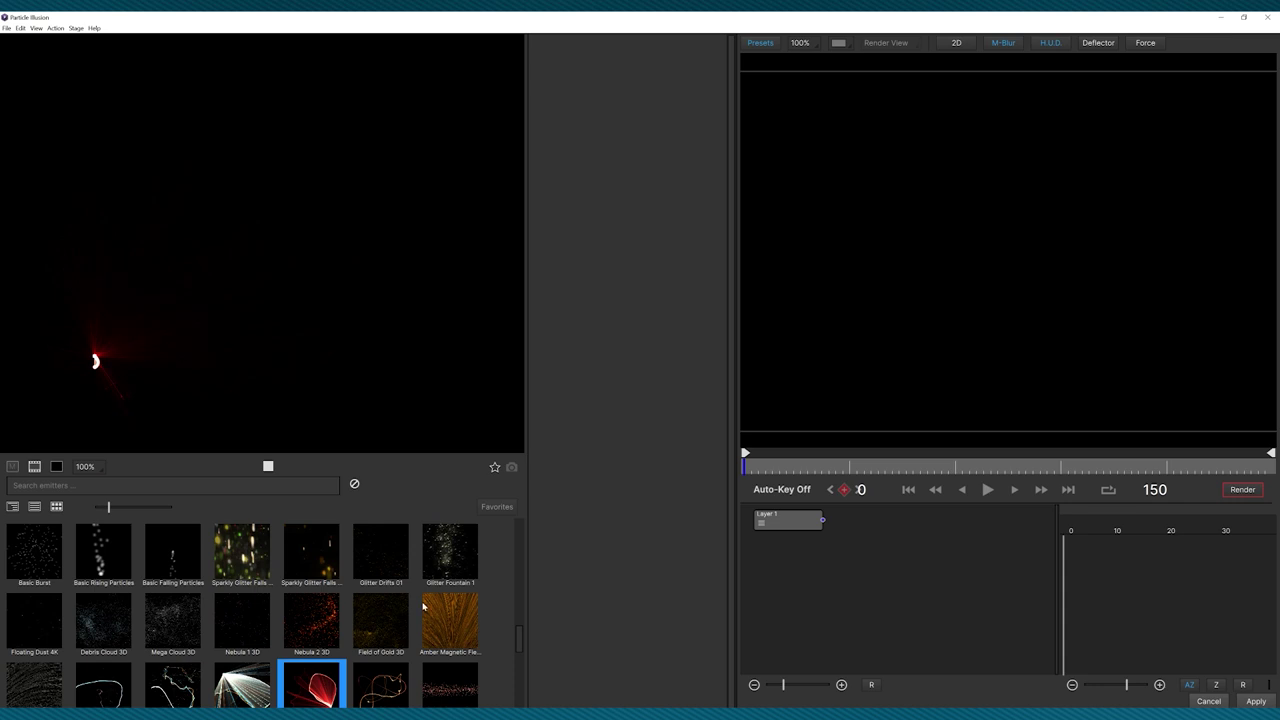
pyautogui.click(294, 544)
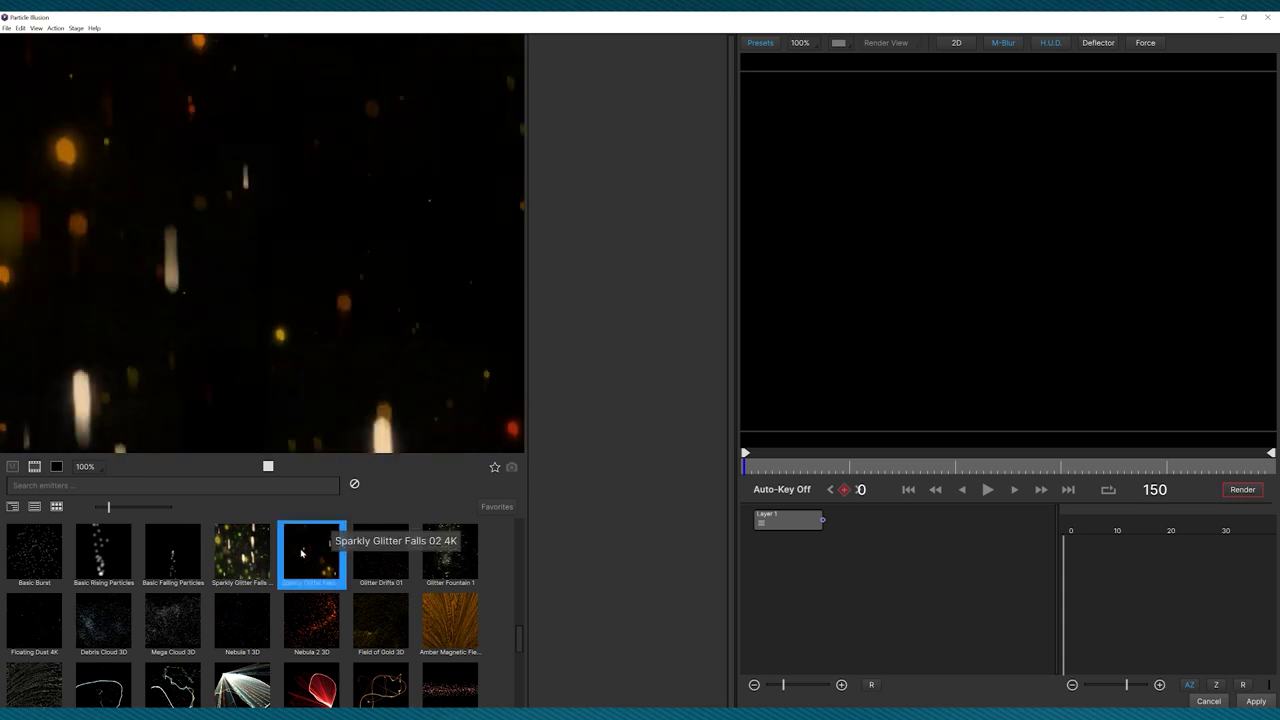
pyautogui.doubleClick(301, 552)
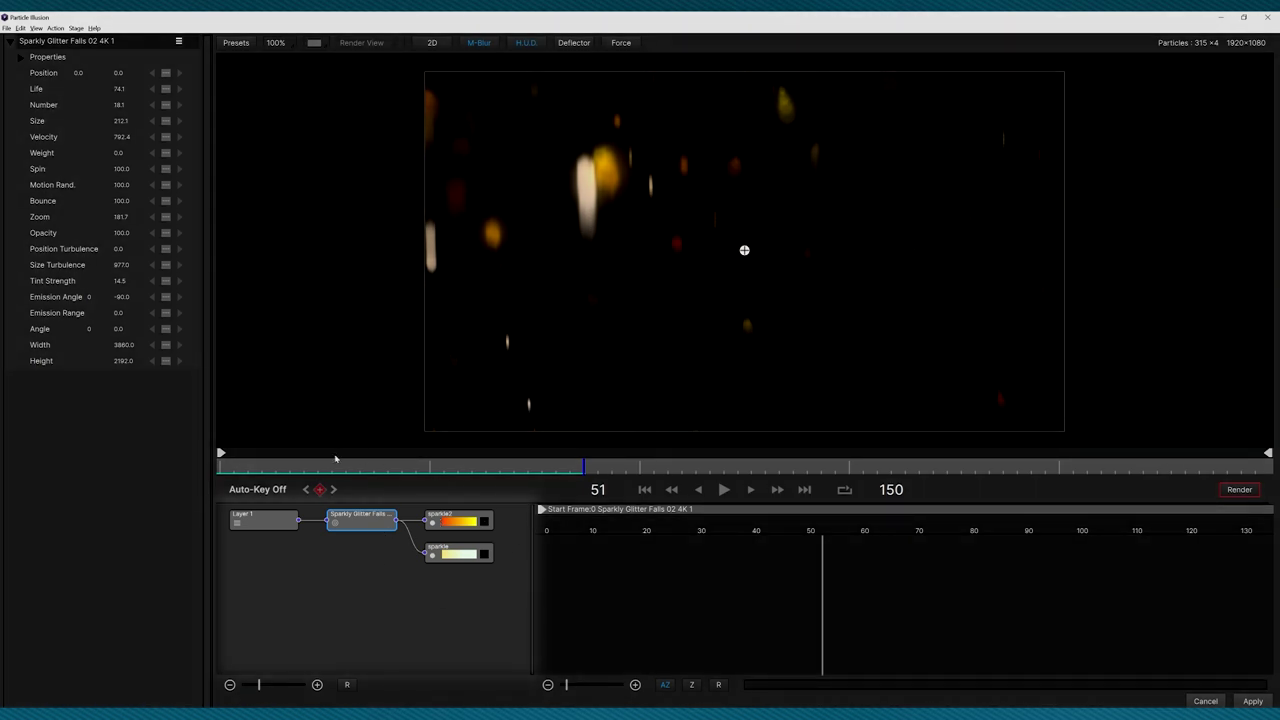
# Select the sparkle2 and sparkle particle nodes in the glitter emitter's node graph.
pyautogui.click(460, 530)
pyautogui.click(455, 553)
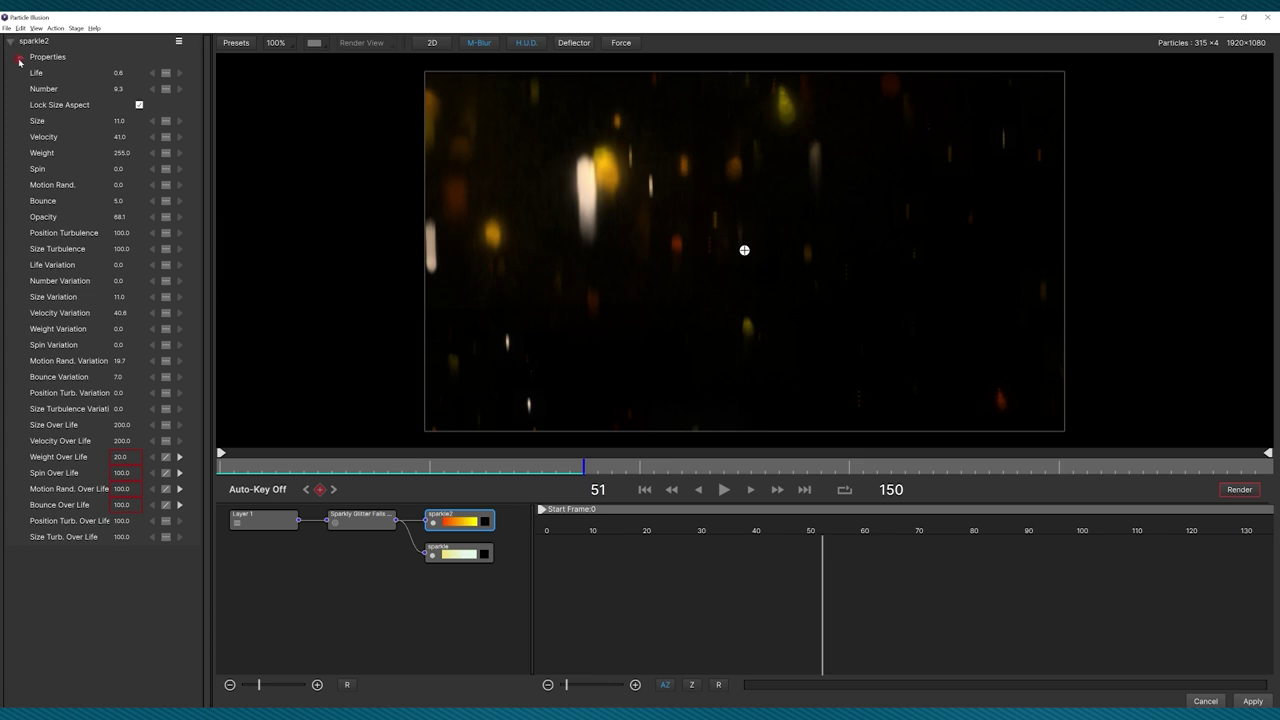
# Give the sparkle2 particle type a cyan-to-white colour gradient.
pyautogui.click(23, 60)
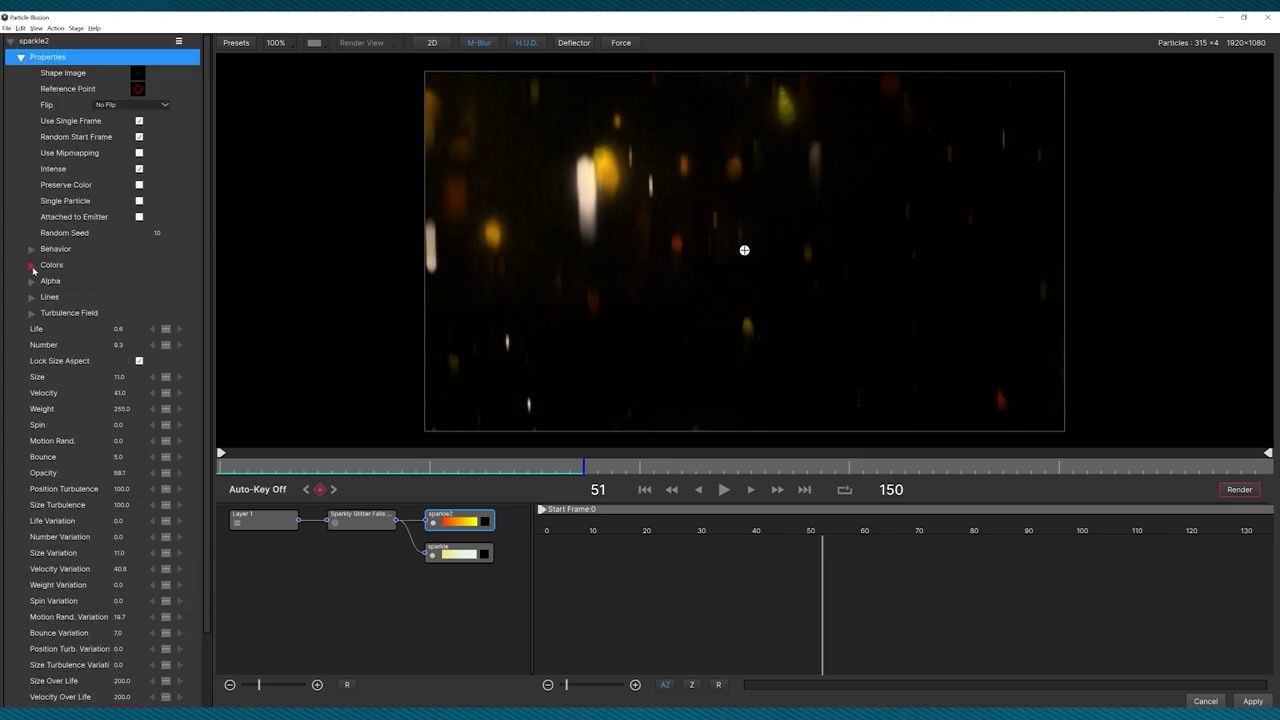
pyautogui.click(32, 266)
pyautogui.click(147, 284)
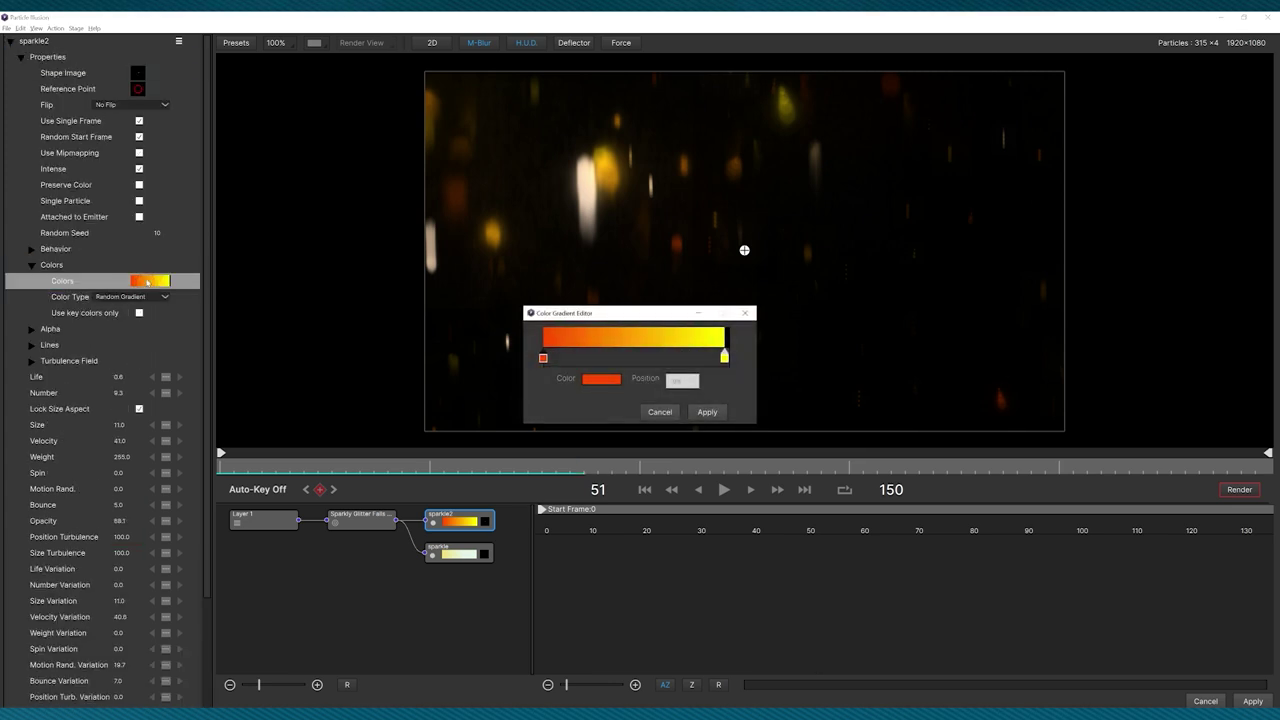
pyautogui.click(590, 382)
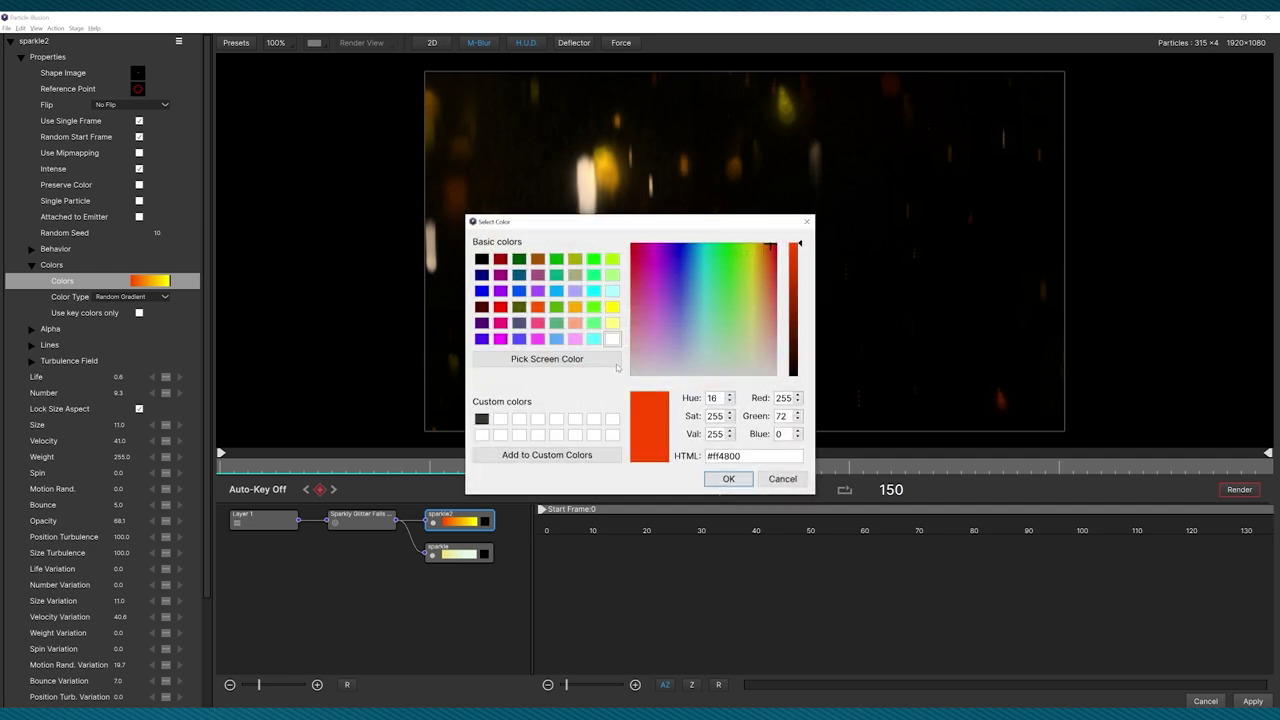
pyautogui.click(588, 290)
pyautogui.click(726, 478)
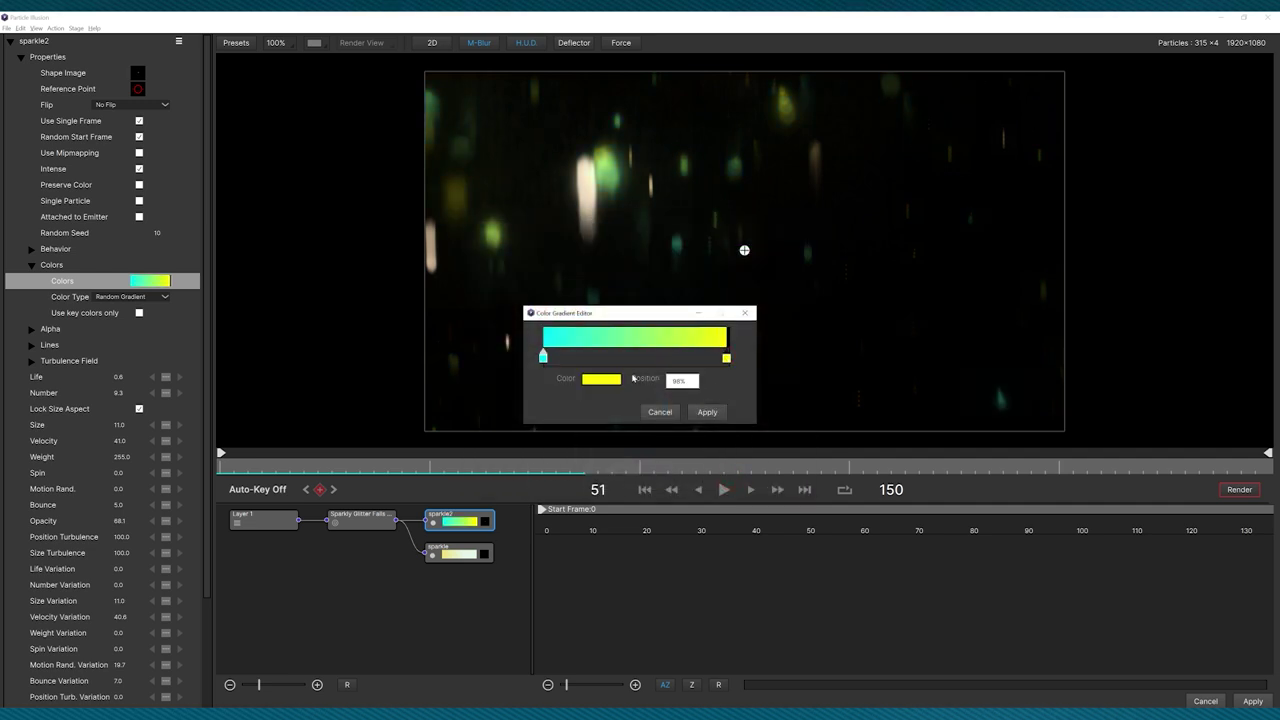
pyautogui.click(601, 379)
pyautogui.click(612, 337)
pyautogui.click(726, 478)
pyautogui.click(707, 412)
# Set the sparkle particle type's gradient colour stop to light cyan.
pyautogui.click(456, 561)
pyautogui.click(18, 60)
pyautogui.click(31, 281)
pyautogui.click(142, 297)
pyautogui.click(591, 380)
pyautogui.click(613, 290)
pyautogui.click(728, 478)
pyautogui.click(707, 412)
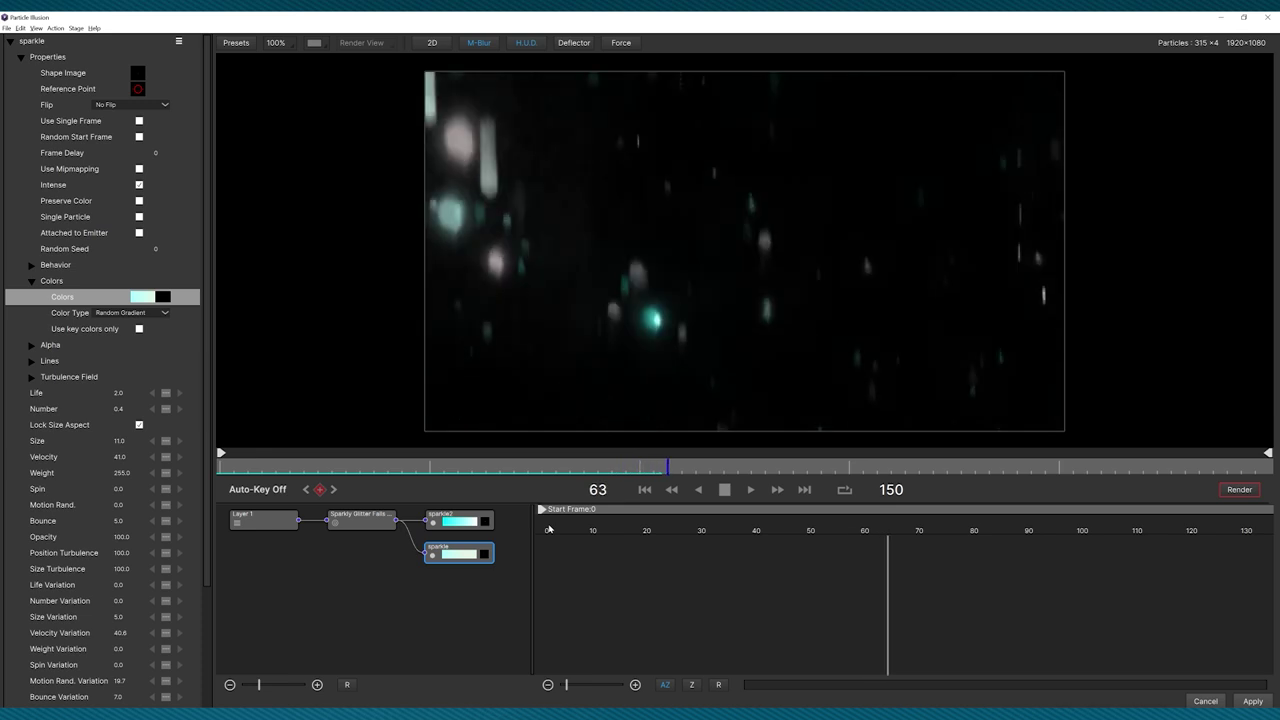
pyautogui.press('space')
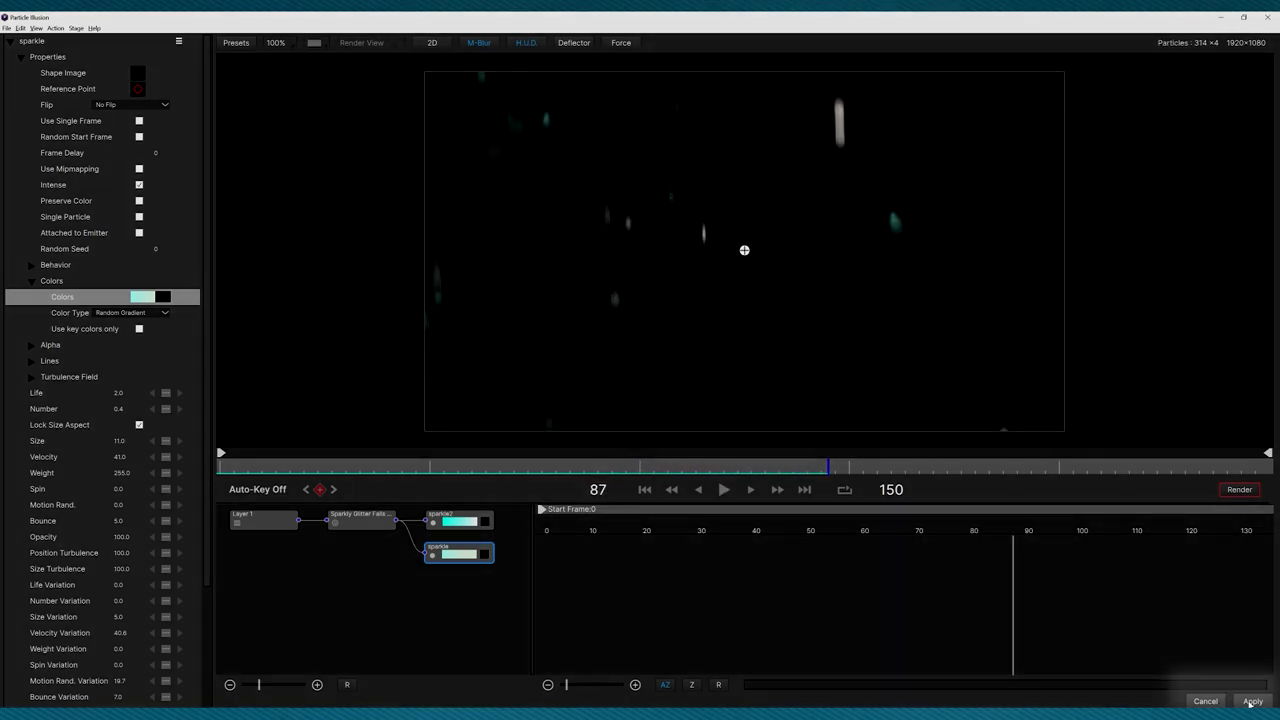
# Apply the particle changes in VEGAS and play the PARTICLE ILLUSION title from the start.
pyautogui.click(1253, 701)
pyautogui.click(231, 524)
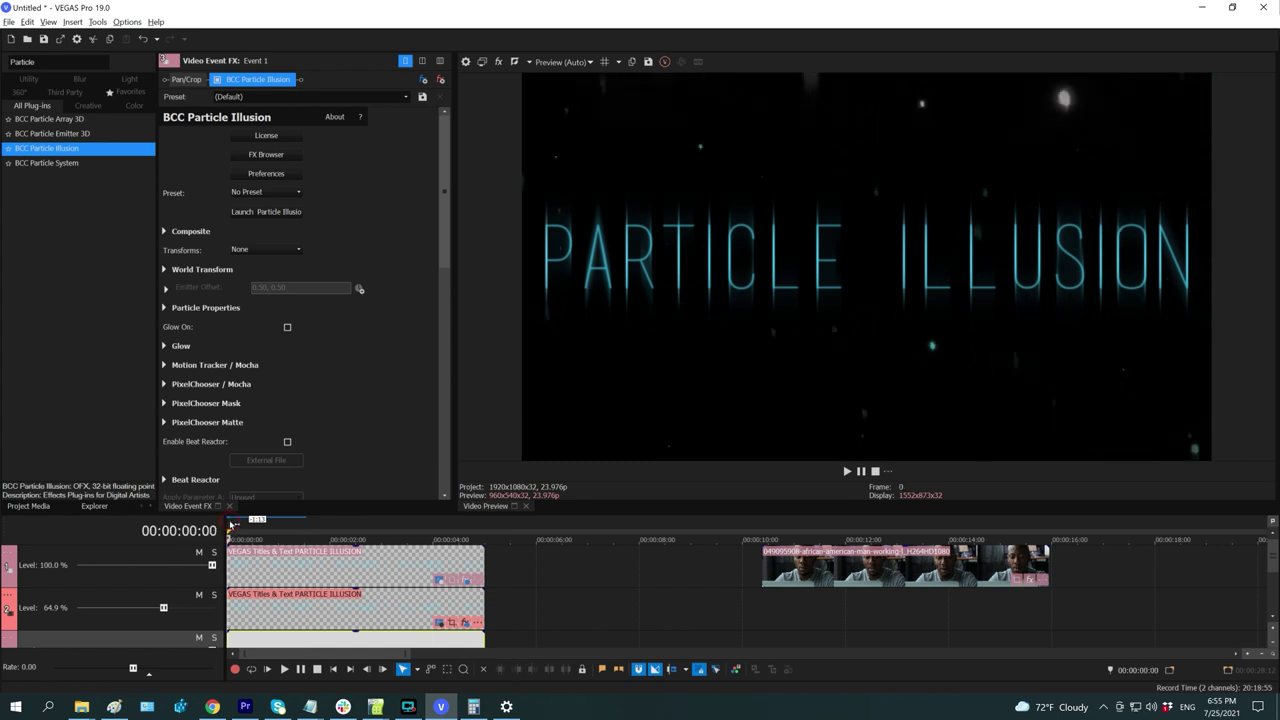
pyautogui.press('space')
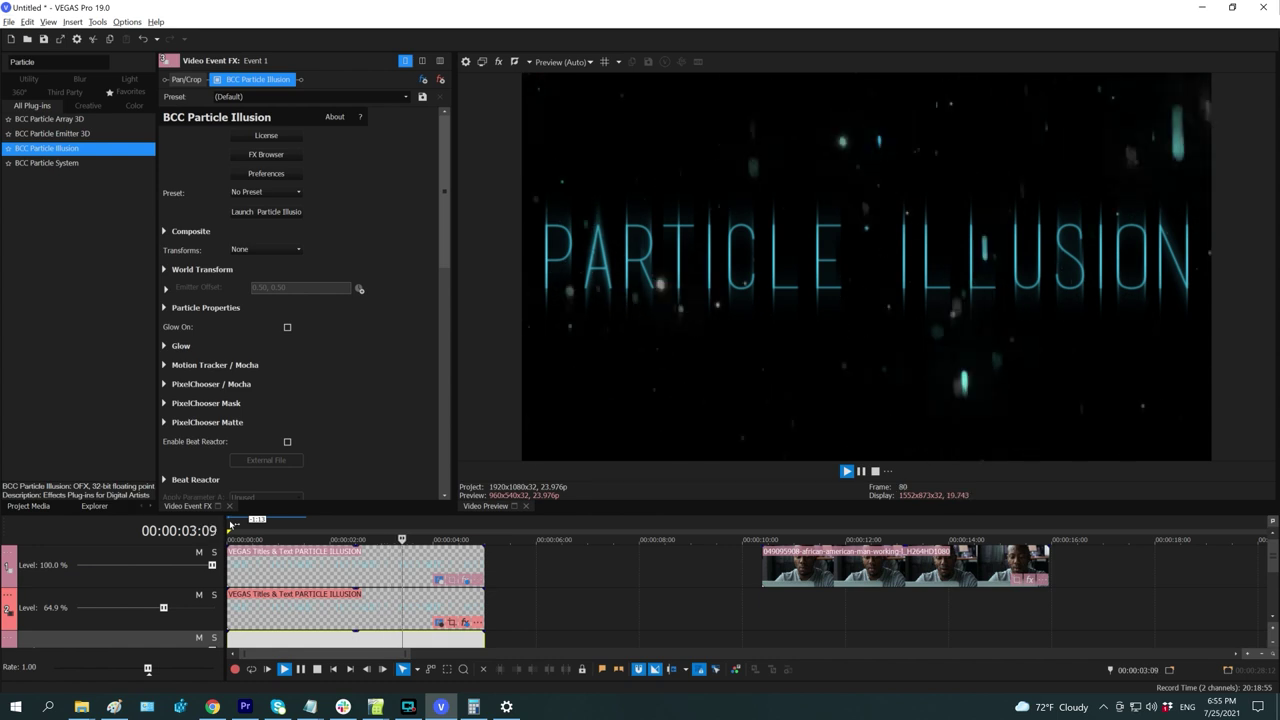
pyautogui.press('space')
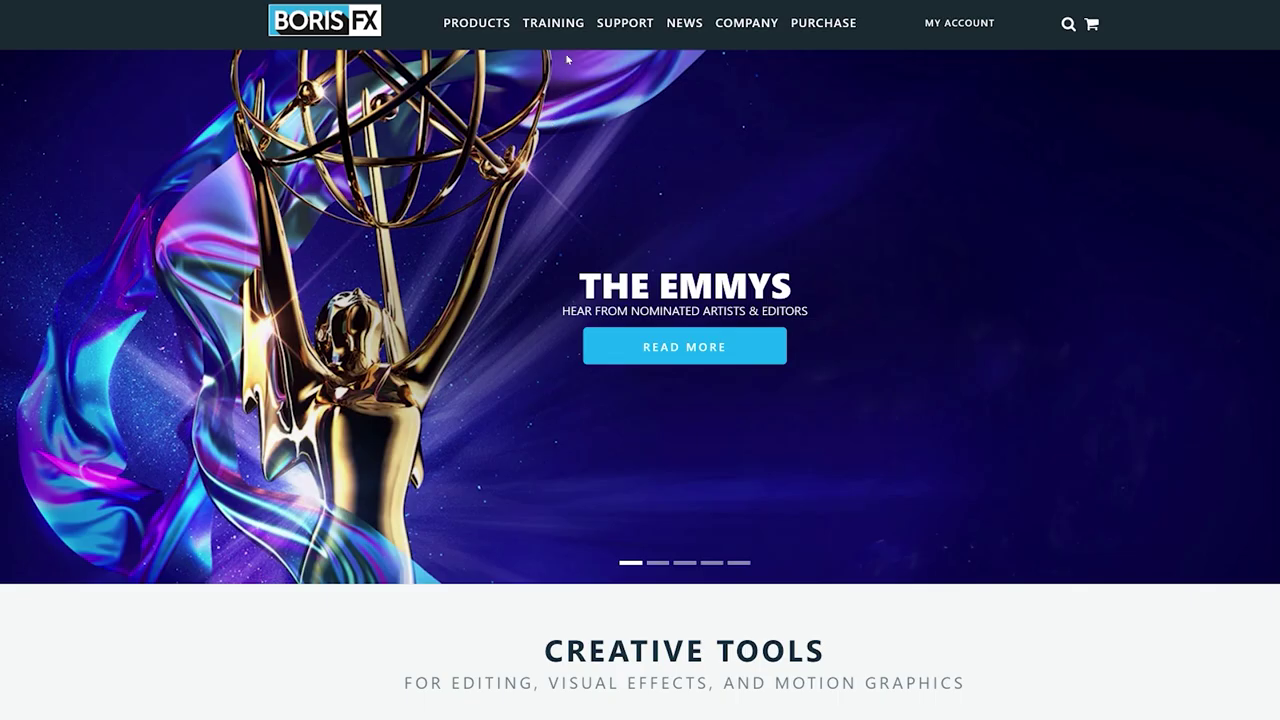
# Show all Boris FX training videos, filtered by the Particle Illusion product.
pyautogui.moveTo(548, 28)
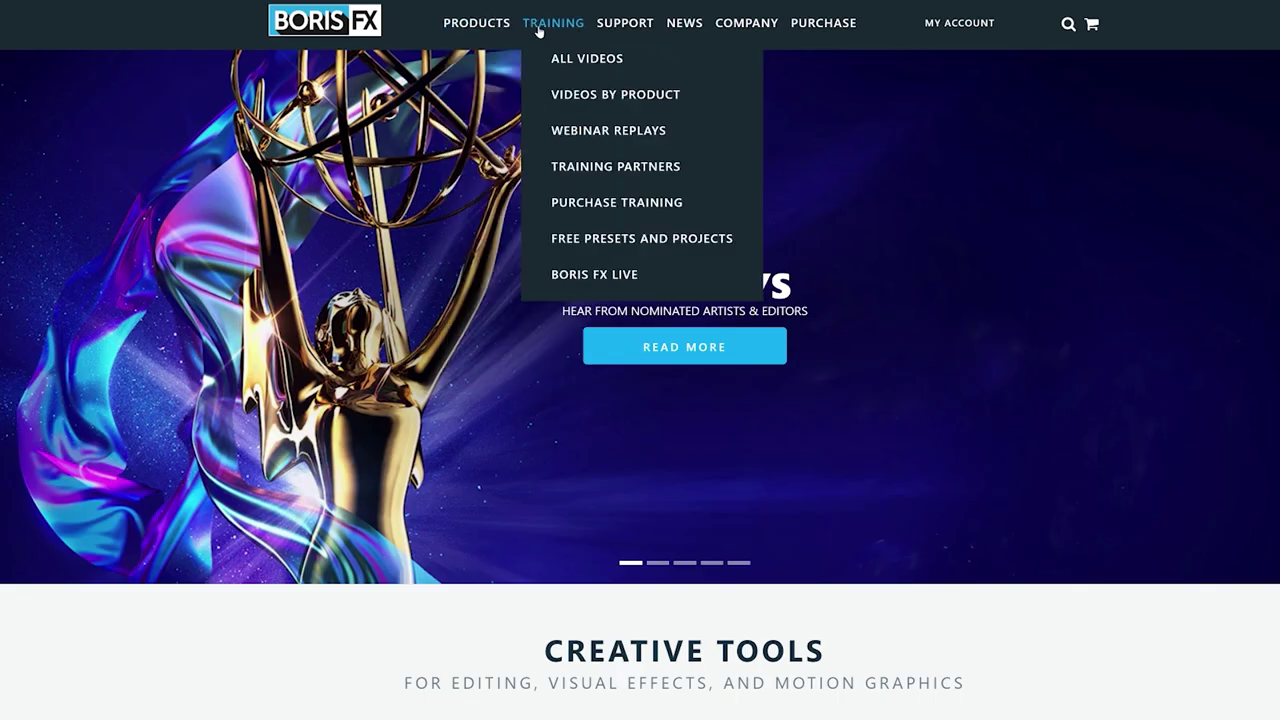
pyautogui.moveTo(580, 100)
pyautogui.click(606, 60)
pyautogui.click(322, 157)
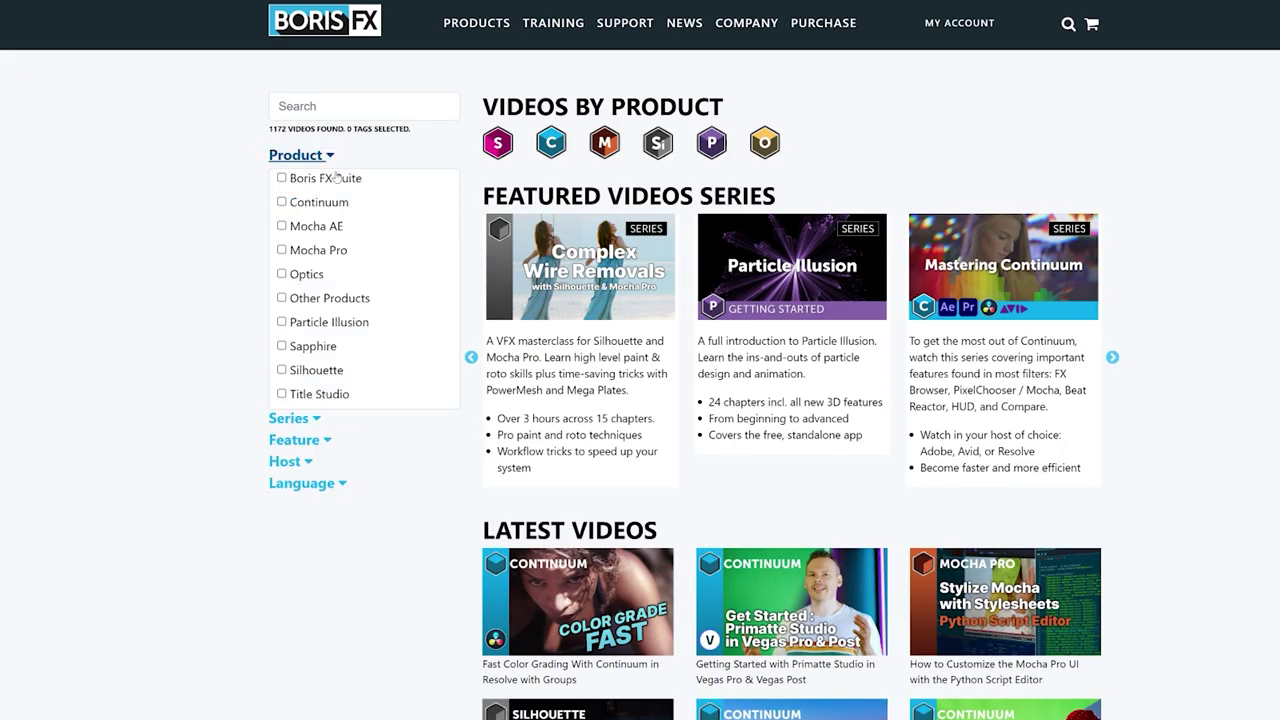
pyautogui.click(282, 321)
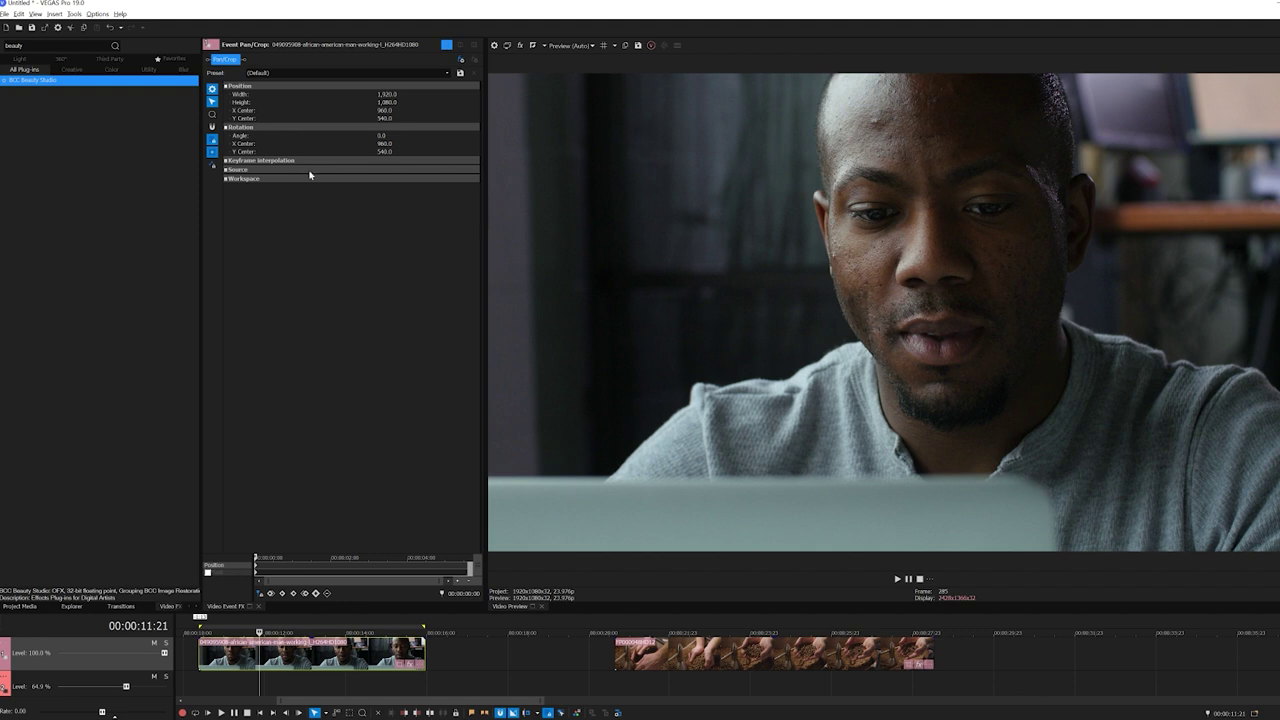
# Drag BCC Beauty Studio from the Video FX list onto the actor clip.
pyautogui.moveTo(78, 86); pyautogui.dragTo(296, 652)
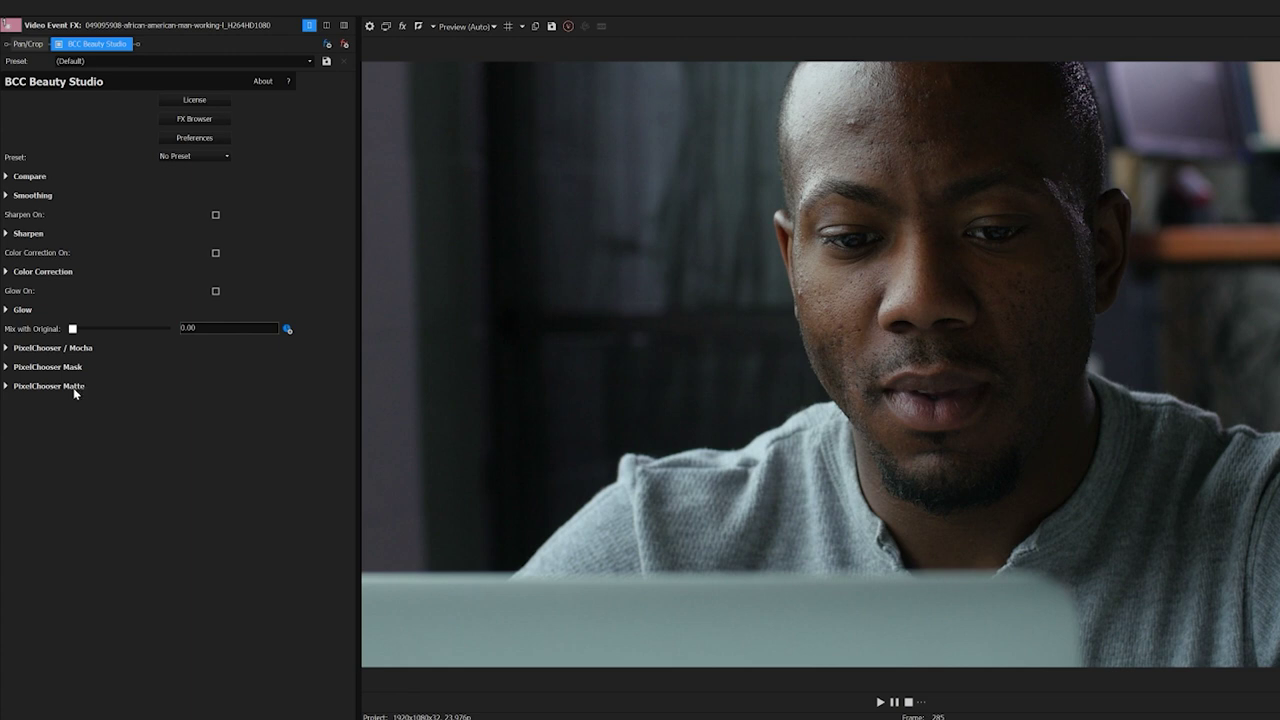
# In PixelChooser Matte, sample Color A from the forehead and Color B from a dark facial spot.
pyautogui.click(6, 386)
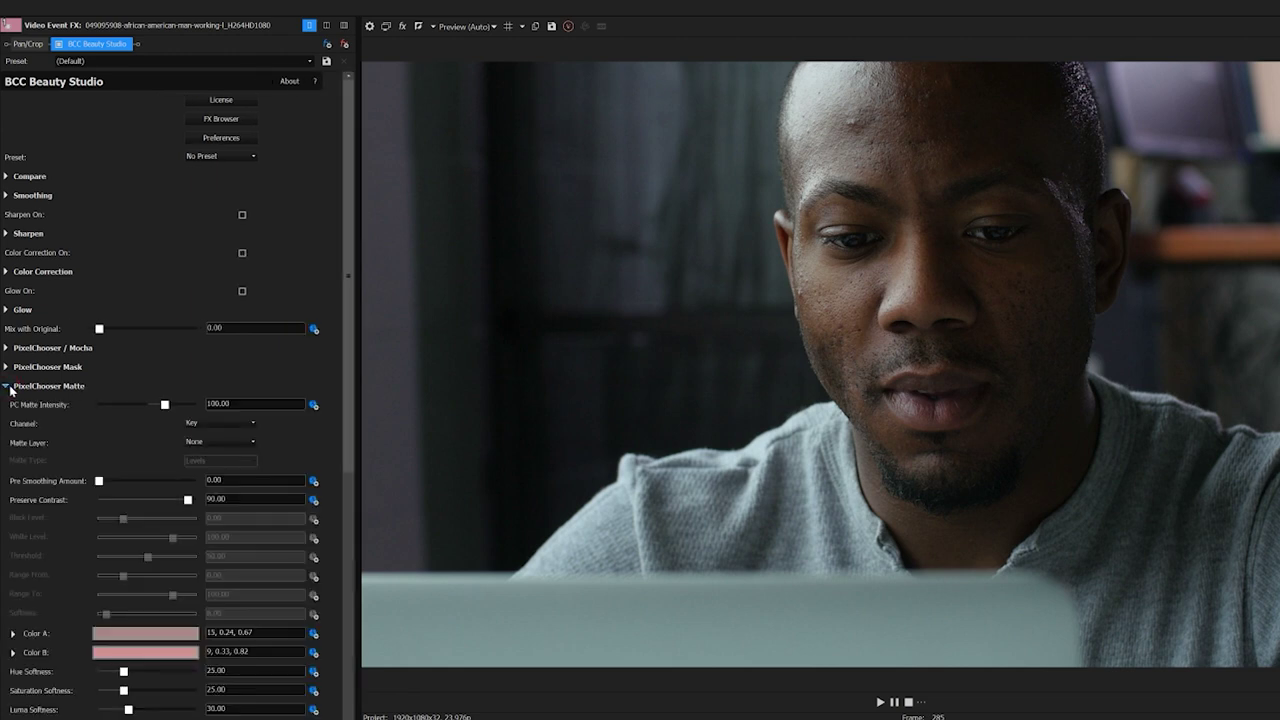
pyautogui.scroll(-3, 343, 279)
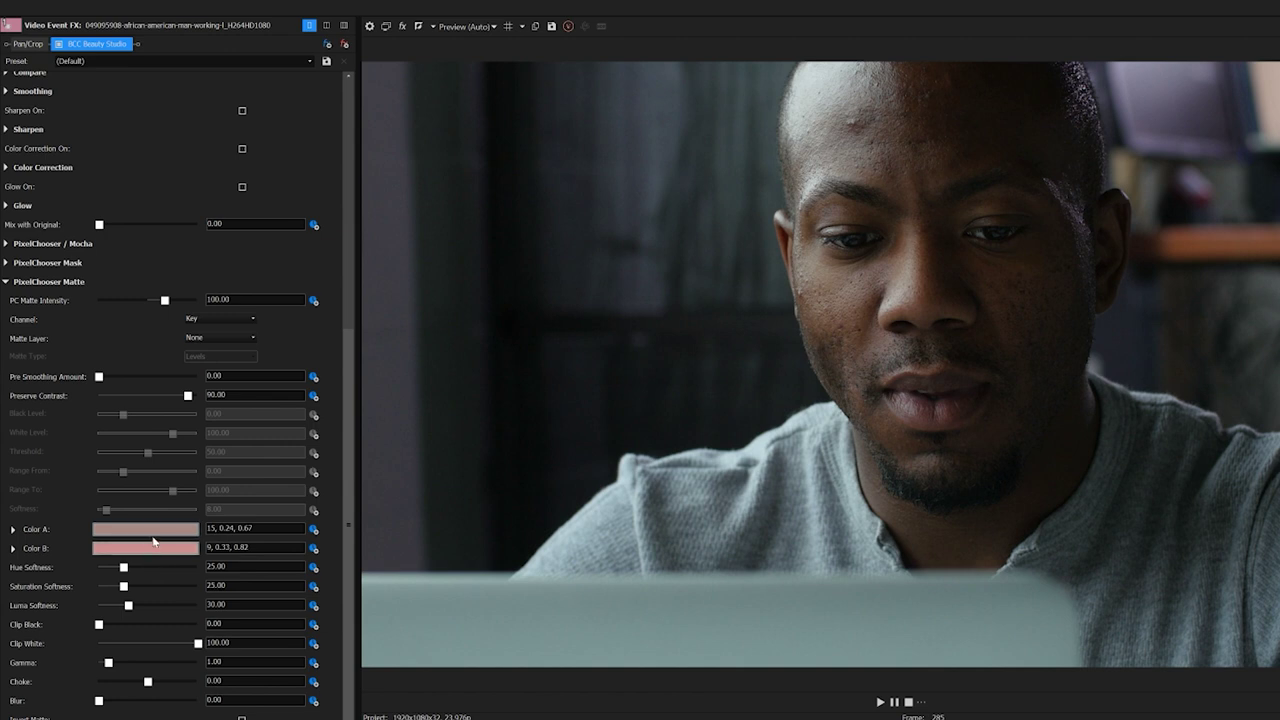
pyautogui.click(149, 535)
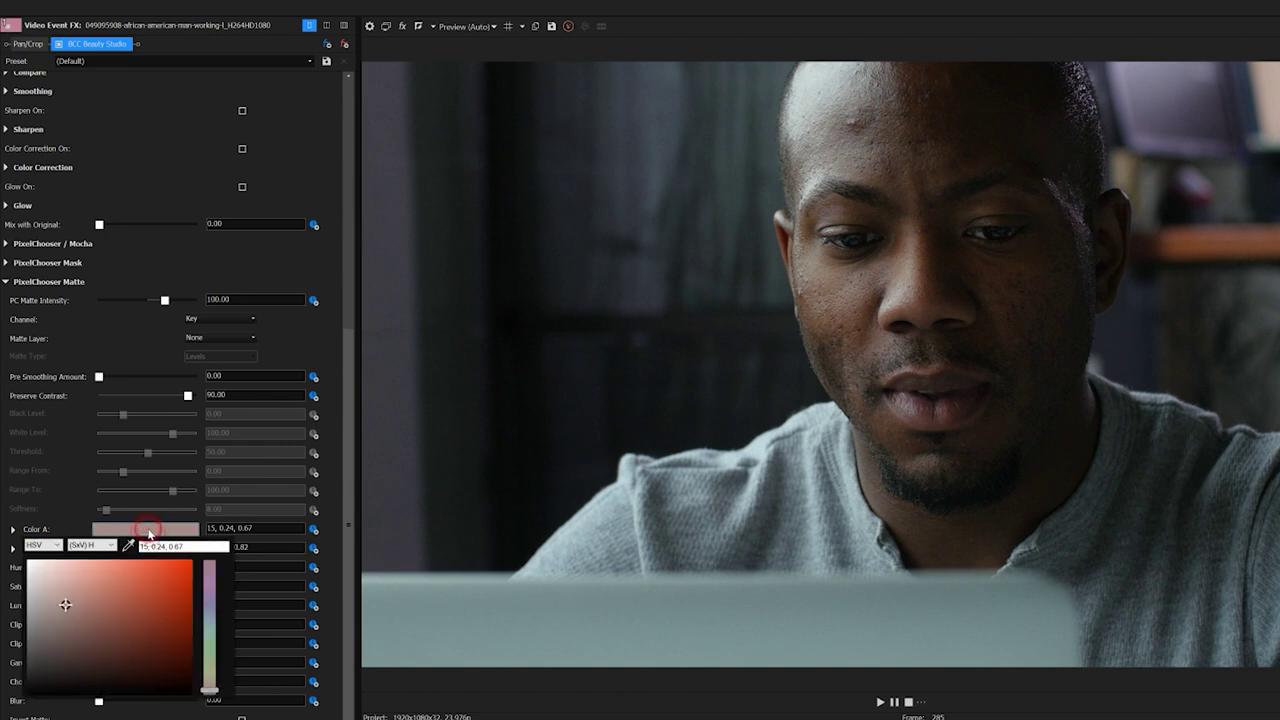
pyautogui.click(128, 545)
pyautogui.click(822, 140)
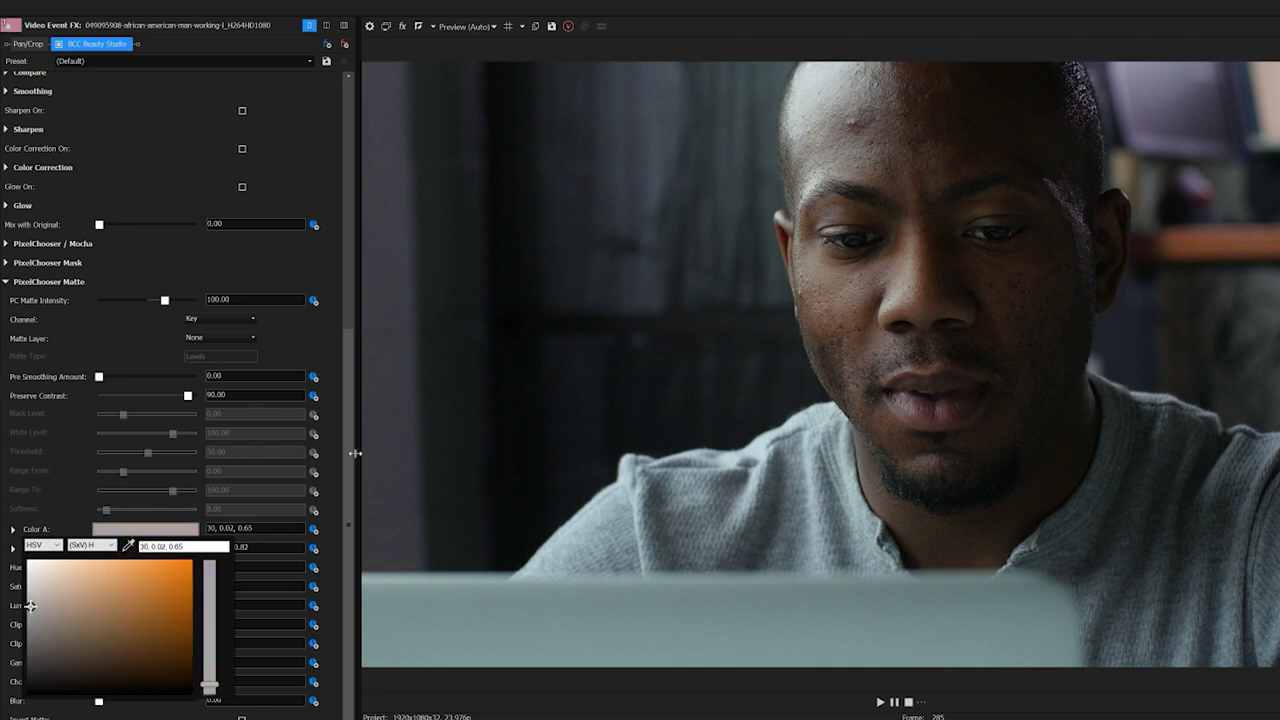
pyautogui.click(92, 536)
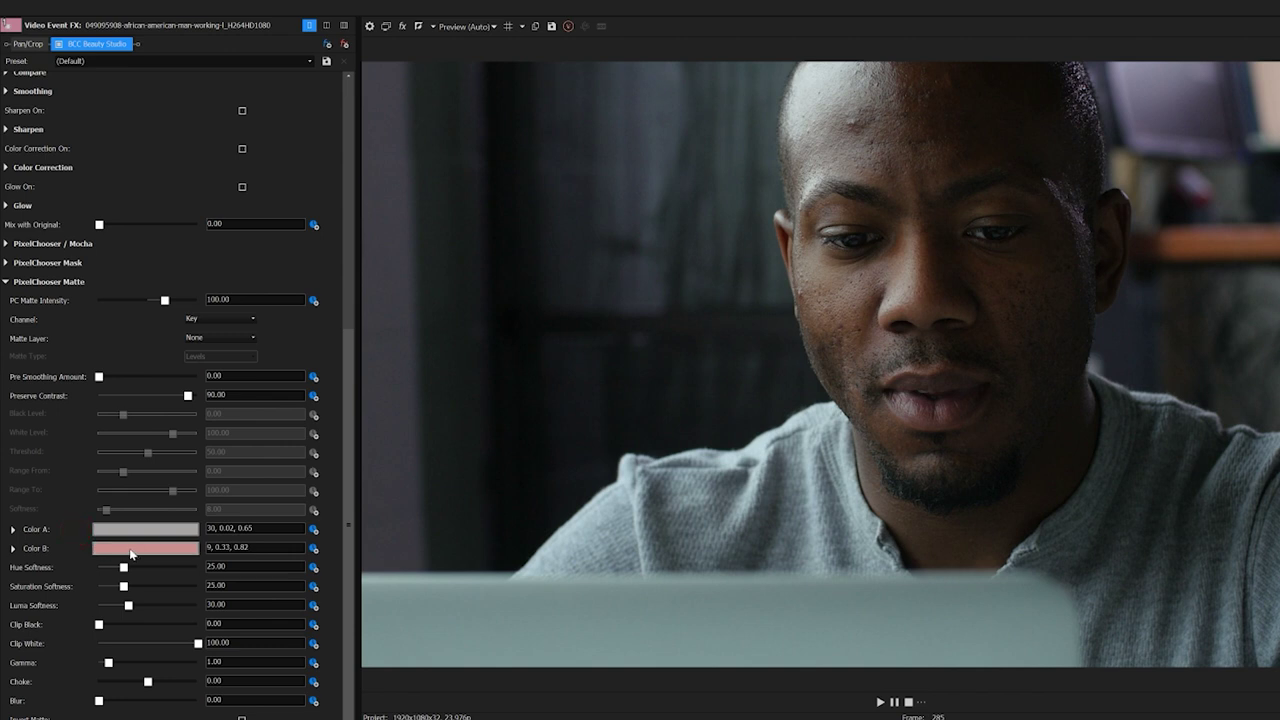
pyautogui.click(131, 554)
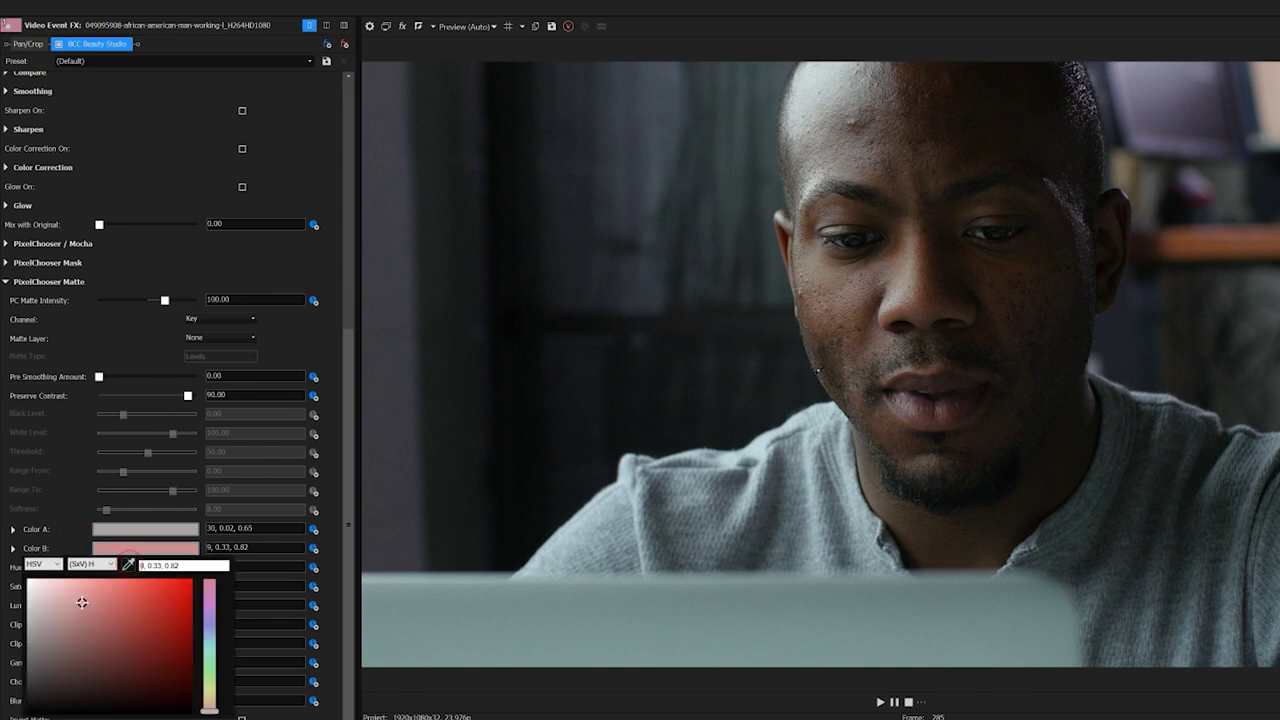
pyautogui.click(838, 372)
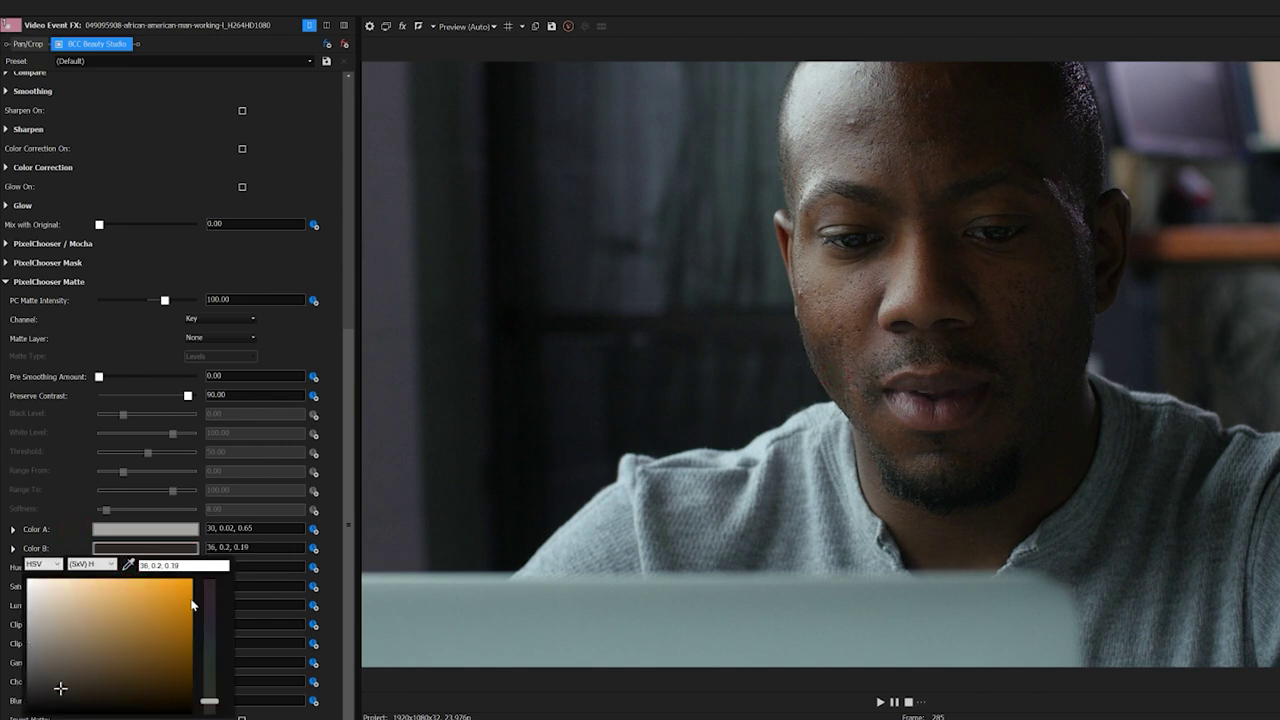
pyautogui.click(335, 489)
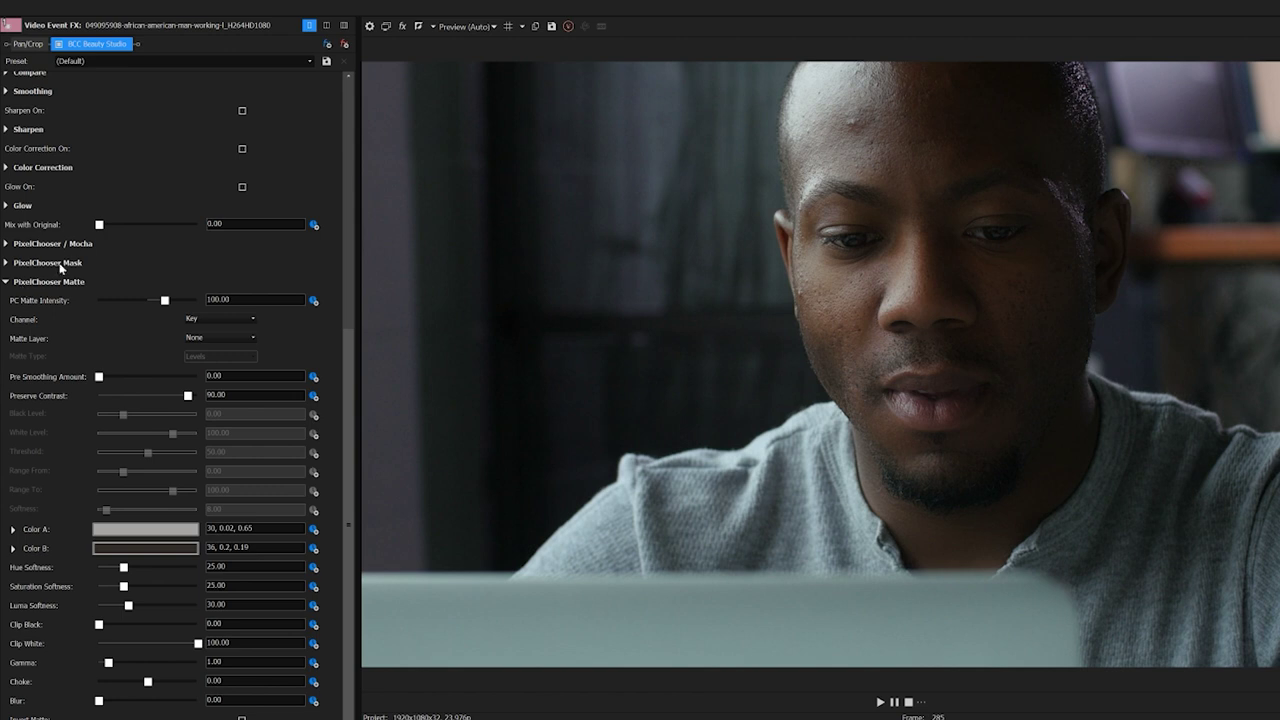
# Show the Beauty Studio matte in the preview via the PixelChooser / Mocha settings.
pyautogui.click(7, 244)
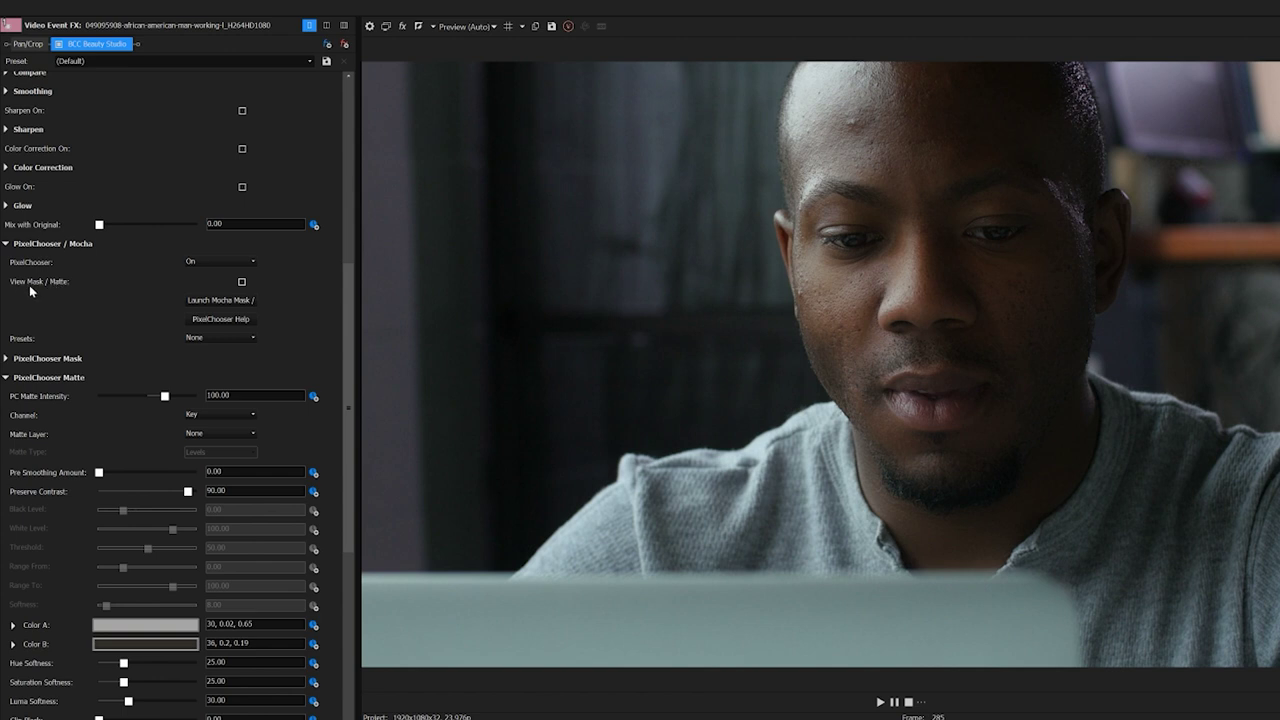
pyautogui.click(242, 283)
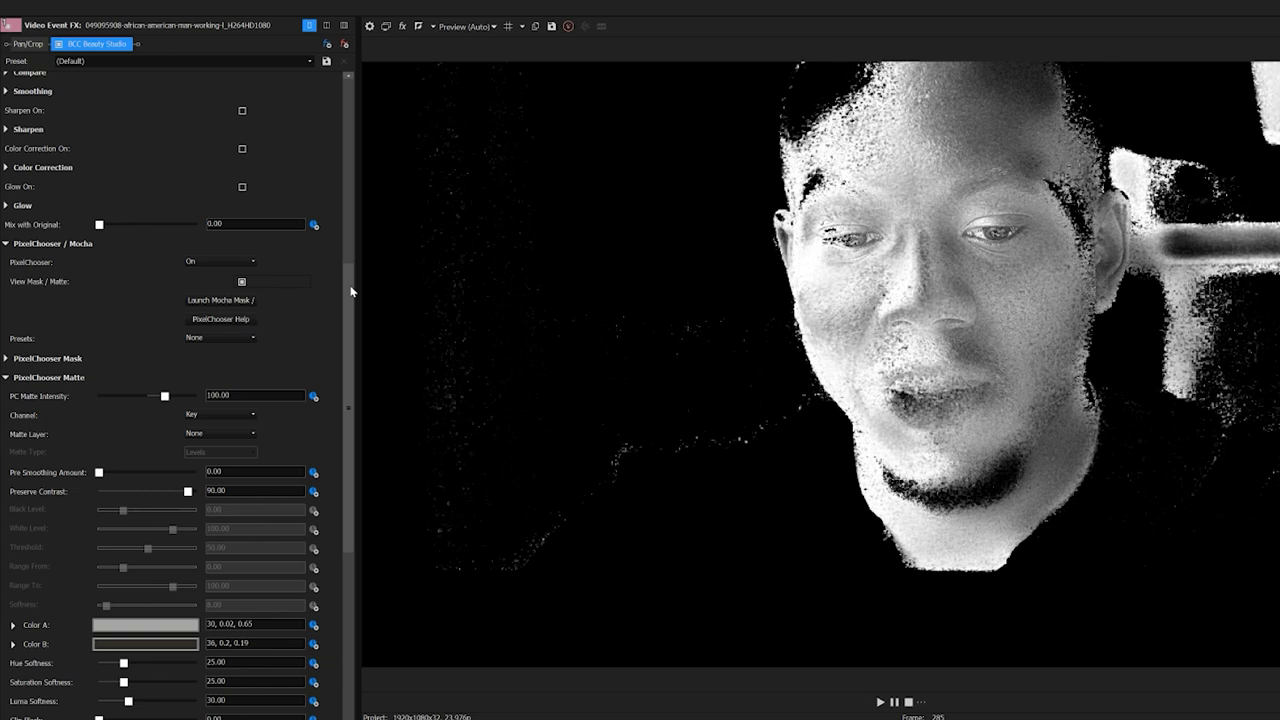
pyautogui.click(6, 244)
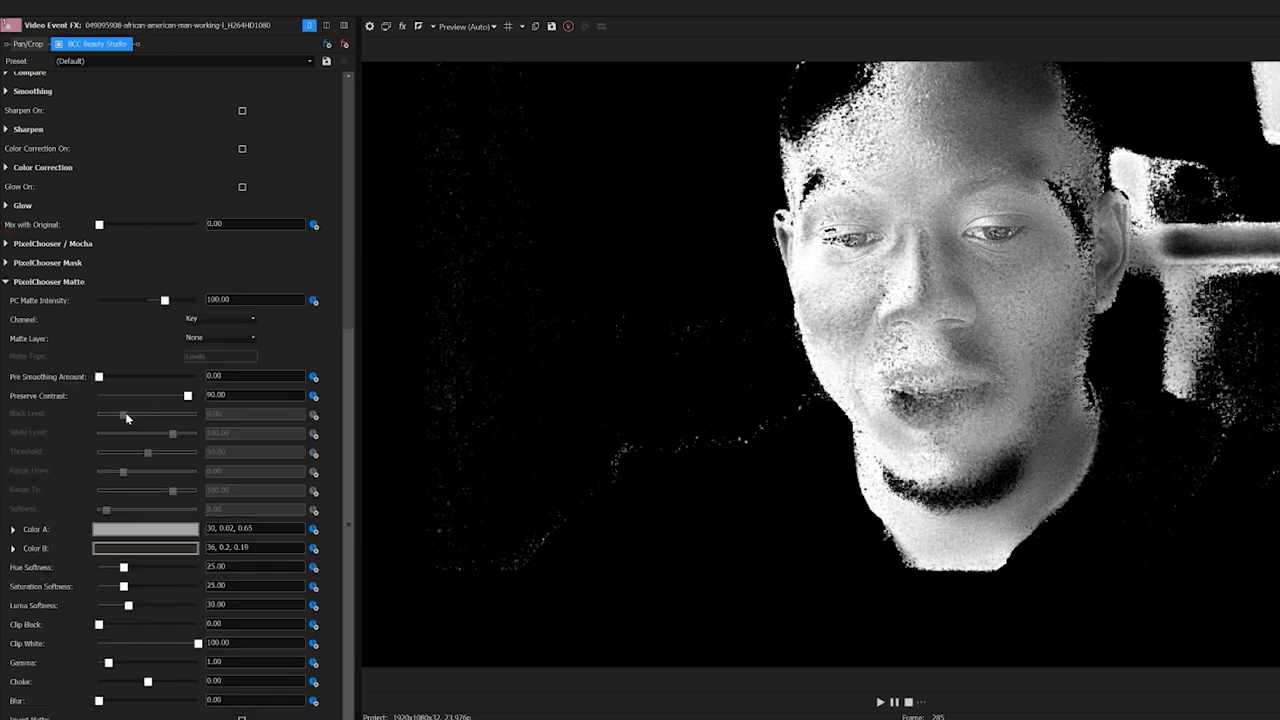
# Adjust hue softness to 40.63, luma softness to 37.50, and clip whites and blacks to isolate the face.
pyautogui.moveTo(123, 567); pyautogui.dragTo(124, 606)
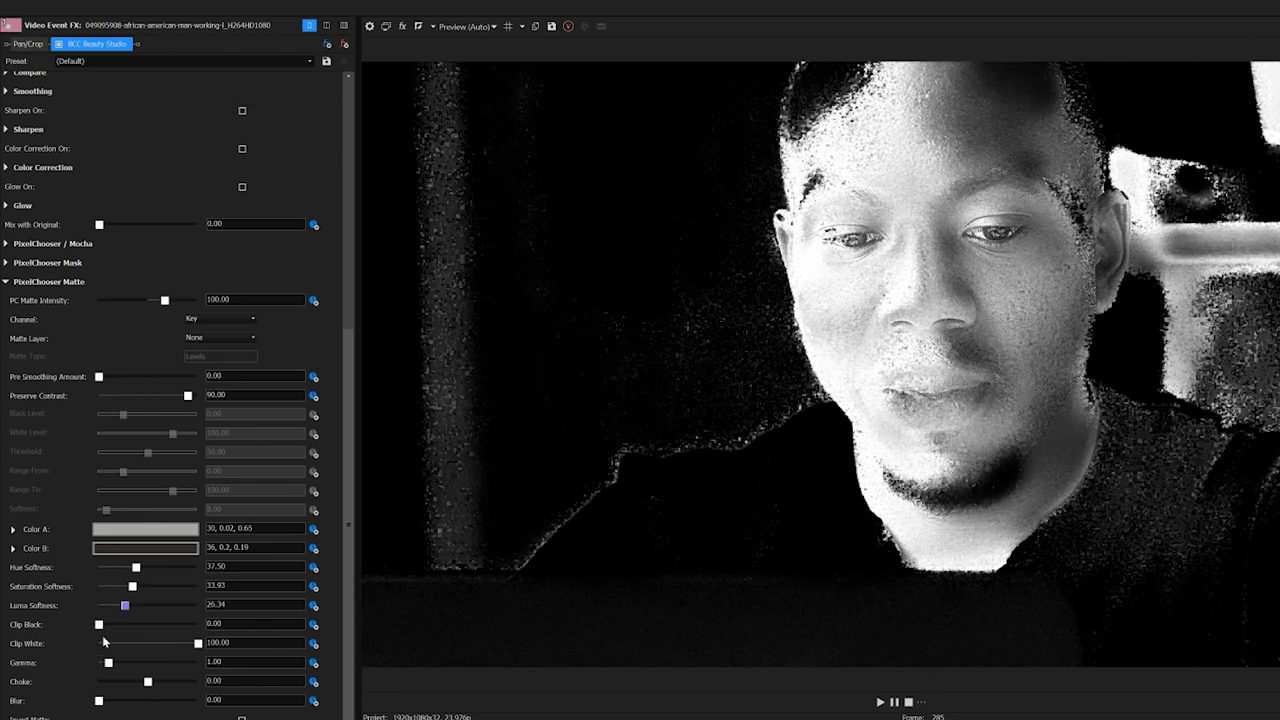
pyautogui.moveTo(198, 643); pyautogui.dragTo(180, 643)
pyautogui.moveTo(99, 624); pyautogui.dragTo(136, 605)
pyautogui.moveTo(178, 645); pyautogui.dragTo(142, 624)
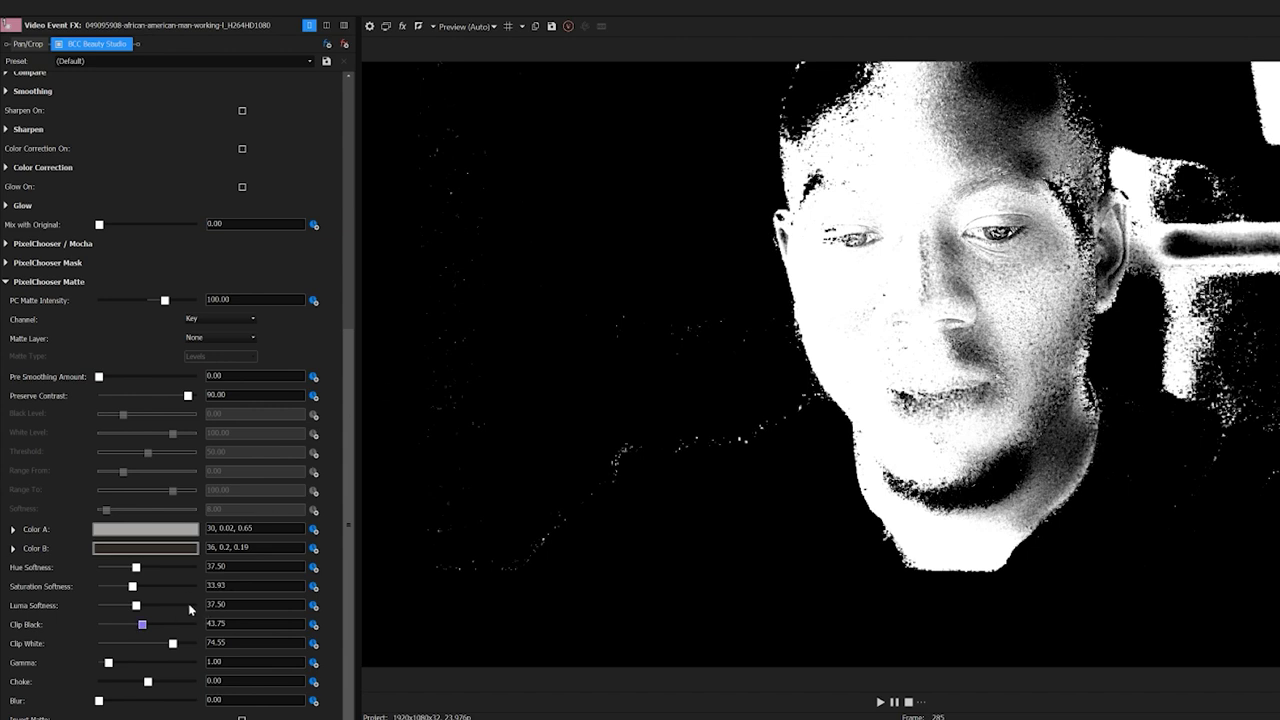
pyautogui.moveTo(136, 567); pyautogui.dragTo(142, 568)
# Turn off View Mask/Matte and raise the Smoothing Master Amount to 86.61.
pyautogui.scroll(3, 181, 345)
pyautogui.click(60, 347)
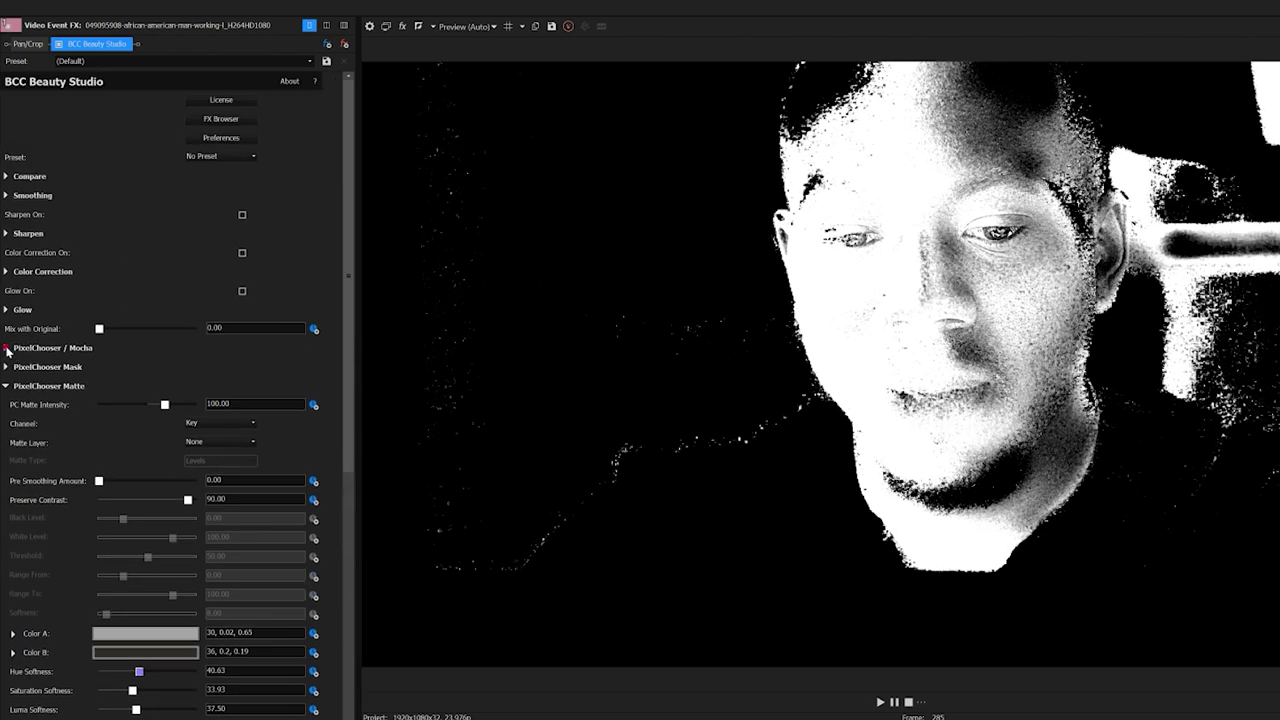
pyautogui.click(242, 387)
pyautogui.click(242, 387)
pyautogui.click(5, 348)
pyautogui.click(6, 195)
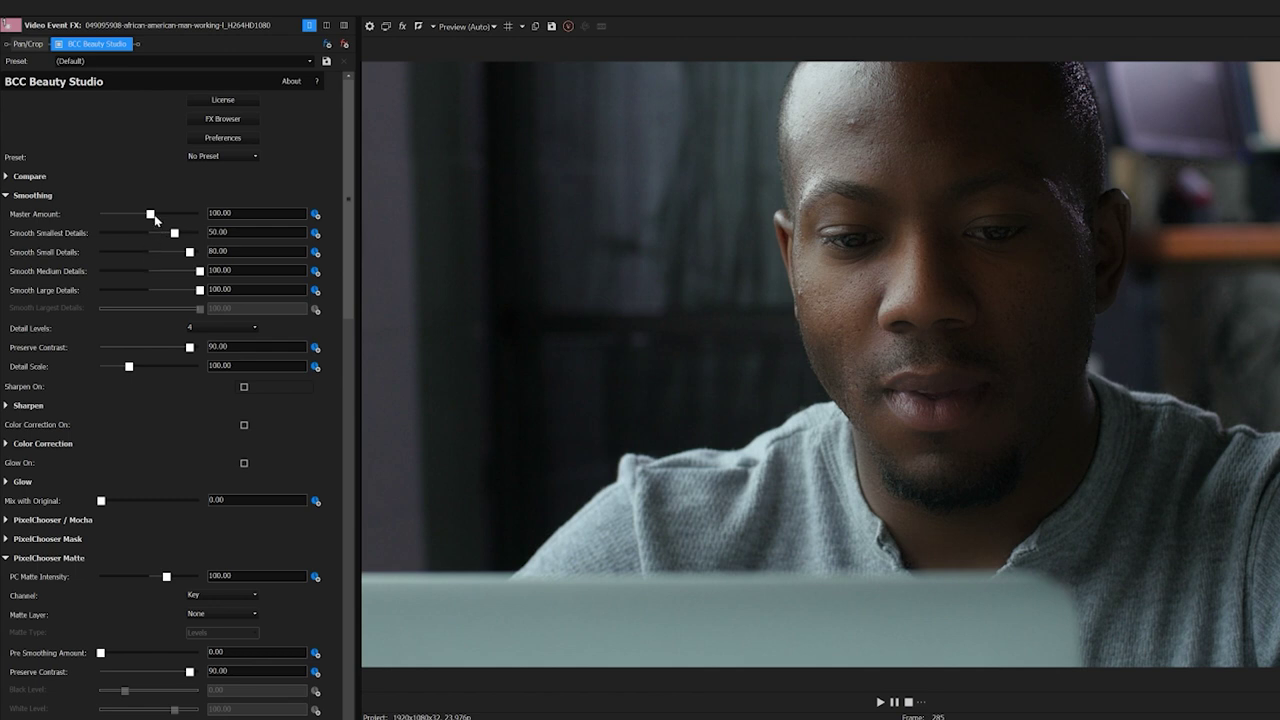
pyautogui.moveTo(155, 217); pyautogui.dragTo(184, 255)
# Turn on Compare mode, place the before/after wipe across the face, and raise Master Amount.
pyautogui.click(28, 178)
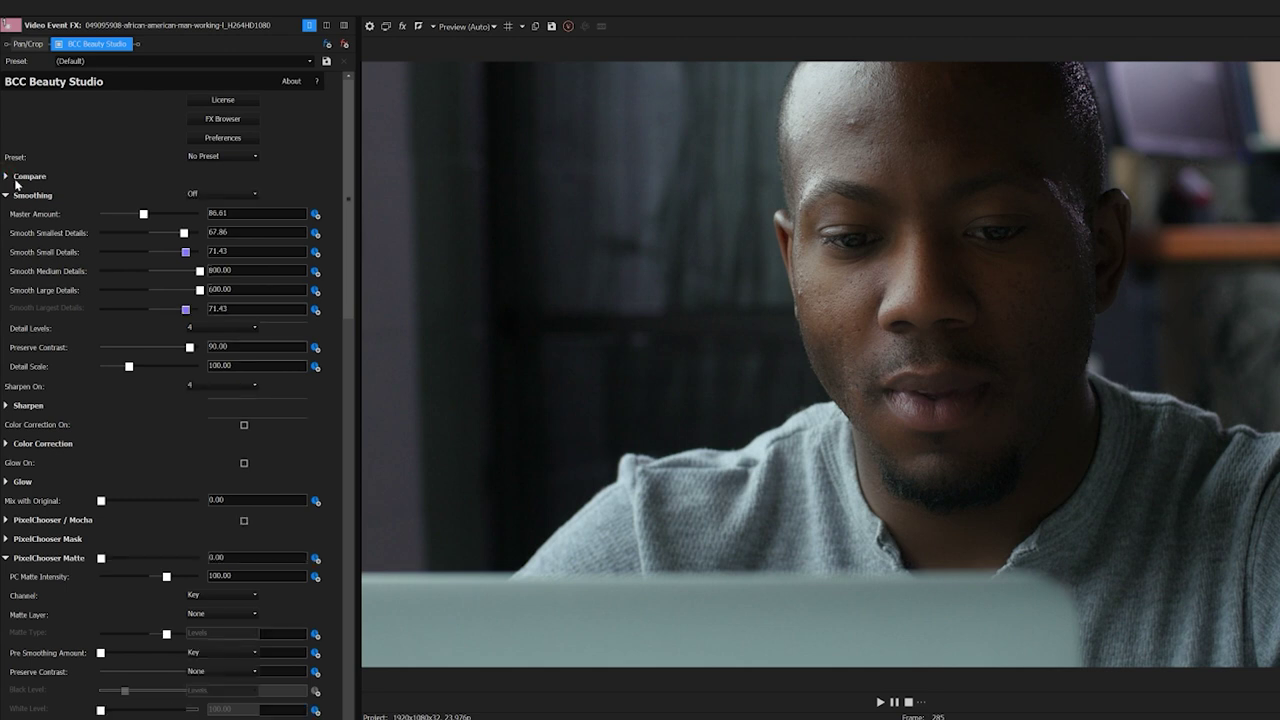
pyautogui.click(218, 194)
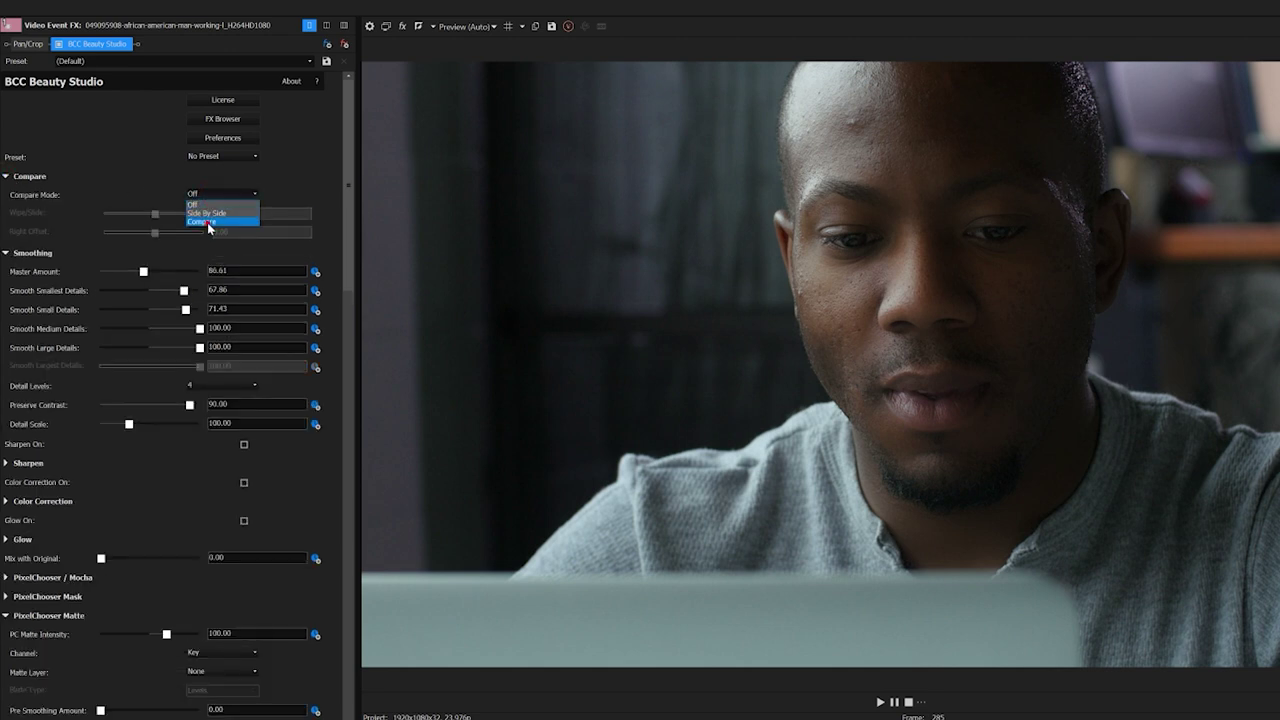
pyautogui.click(205, 221)
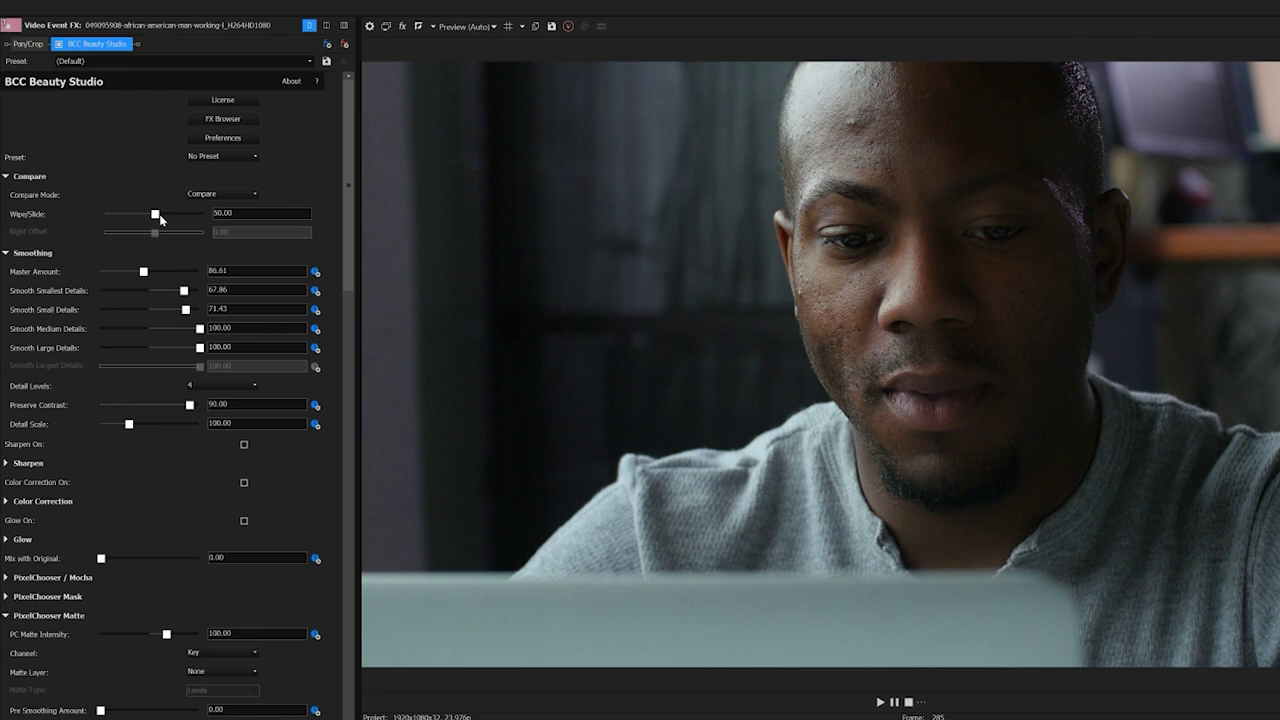
pyautogui.moveTo(156, 216)
pyautogui.mouseDown()
pyautogui.moveTo(174, 216)
pyautogui.moveTo(123, 232)
pyautogui.moveTo(160, 220)
pyautogui.mouseUp()
pyautogui.moveTo(143, 272); pyautogui.dragTo(193, 273)
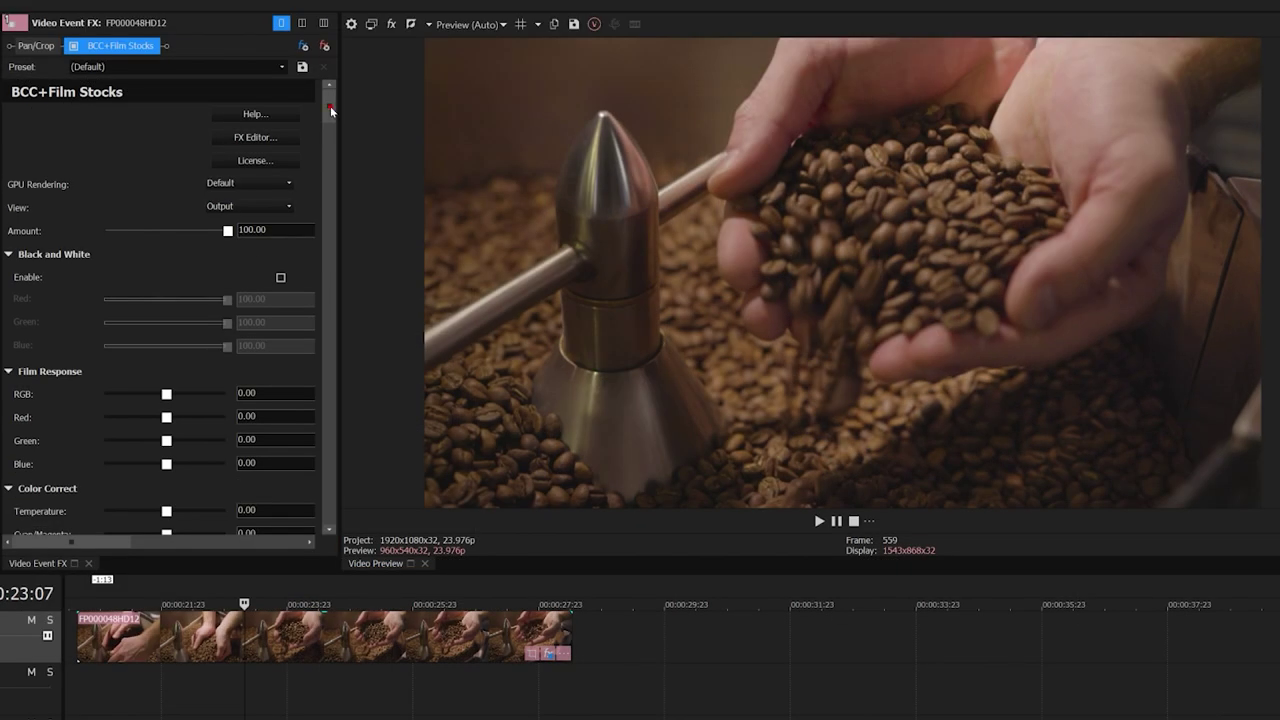
# Apply BCC+Film Stocks to the coffee-bean clip at its defaults, with Amount 100.00.
pyautogui.moveTo(331, 110)
pyautogui.mouseDown()
pyautogui.moveTo(333, 363)
pyautogui.moveTo(328, 95)
pyautogui.mouseUp()
# In the Film Stocks FX Editor, audition Agfa and Albumen presets, settling on Agfa RSX II 100 Lo-Fi.
pyautogui.click(251, 138)
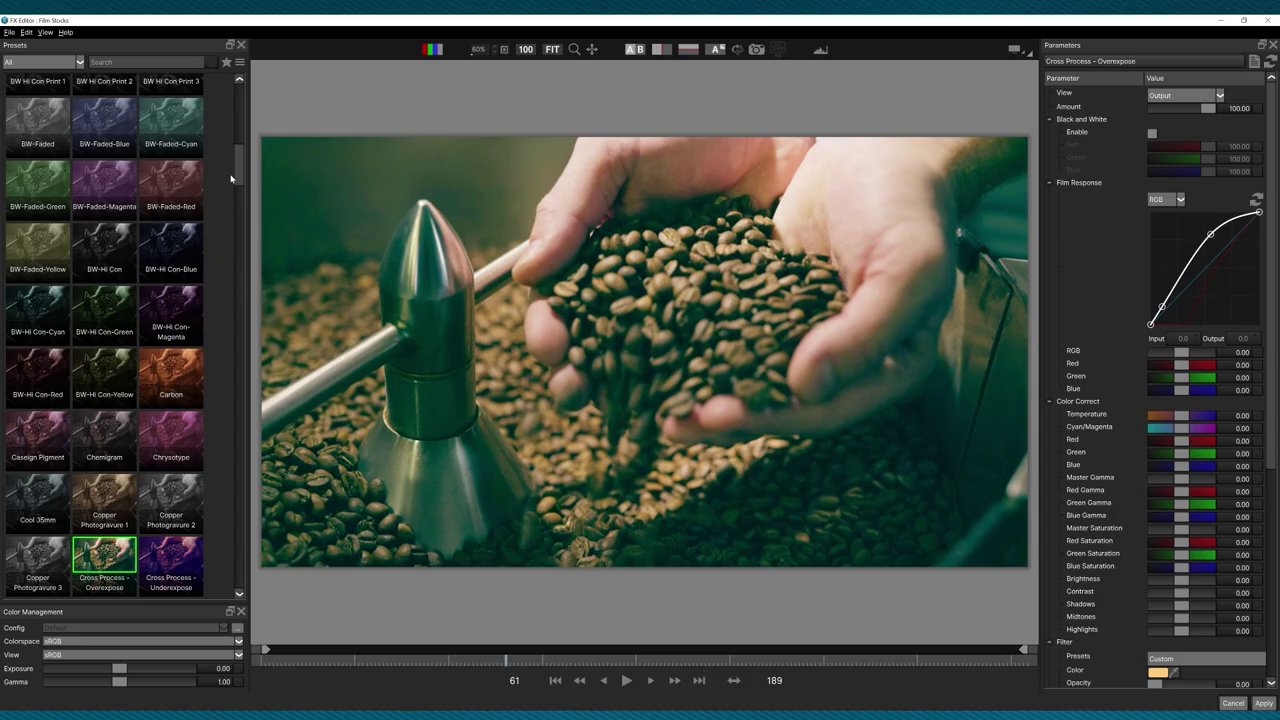
pyautogui.moveTo(238, 162); pyautogui.dragTo(238, 88)
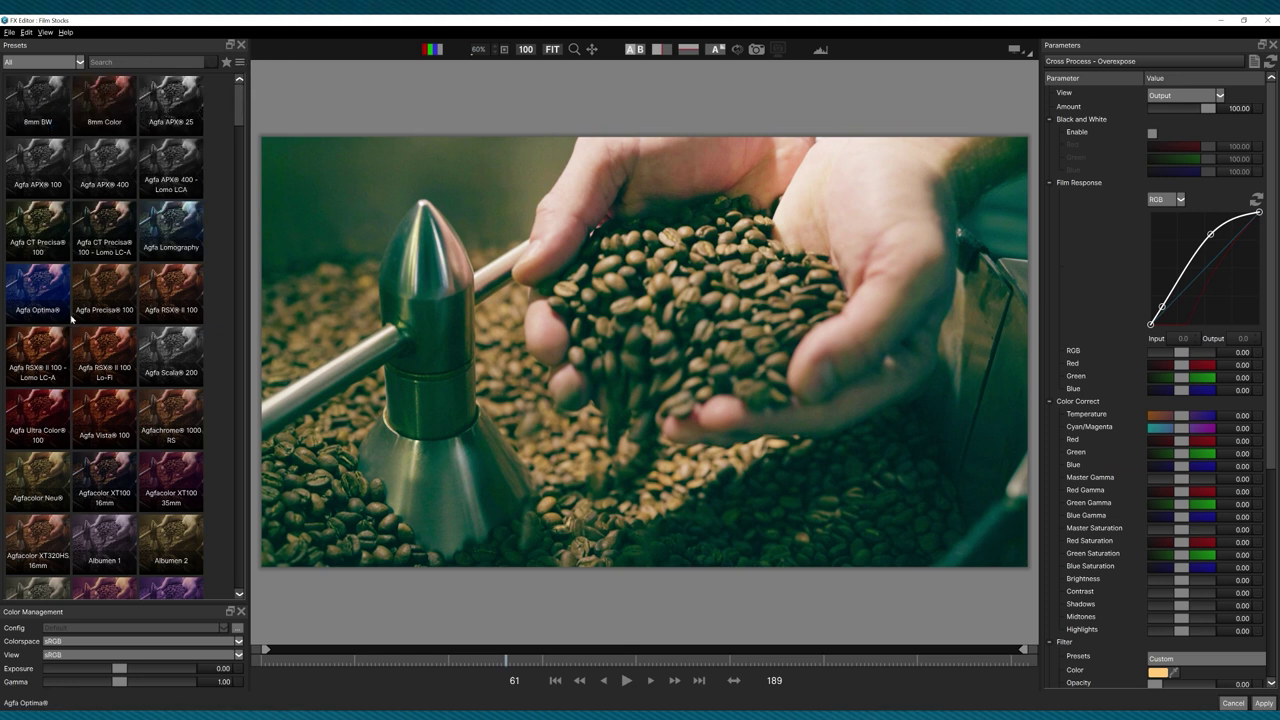
pyautogui.click(104, 283)
pyautogui.click(189, 410)
pyautogui.click(108, 535)
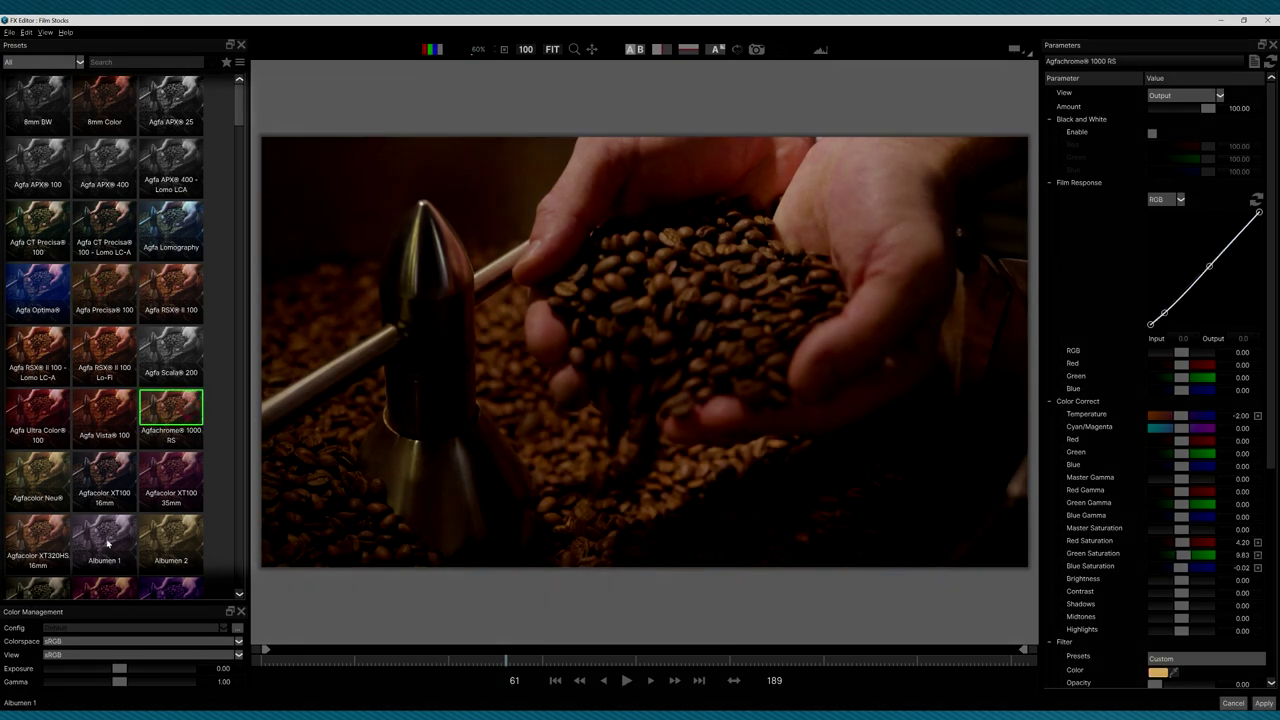
pyautogui.click(193, 553)
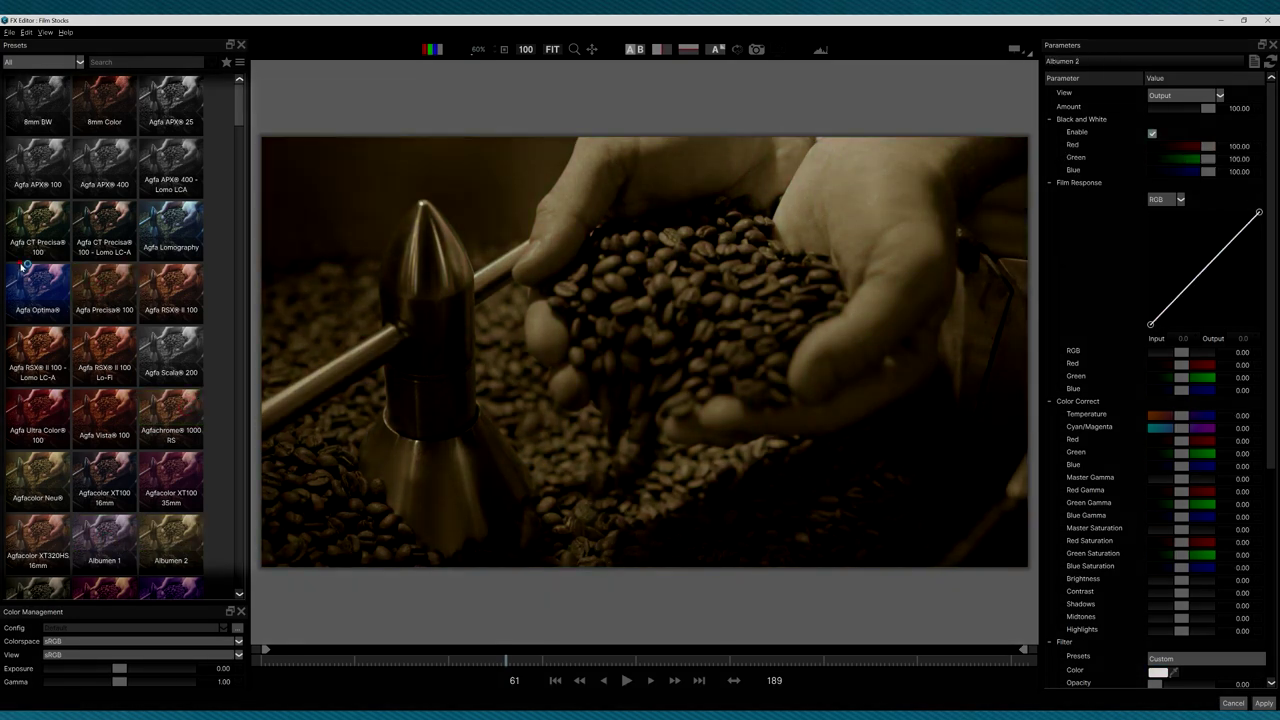
pyautogui.click(40, 285)
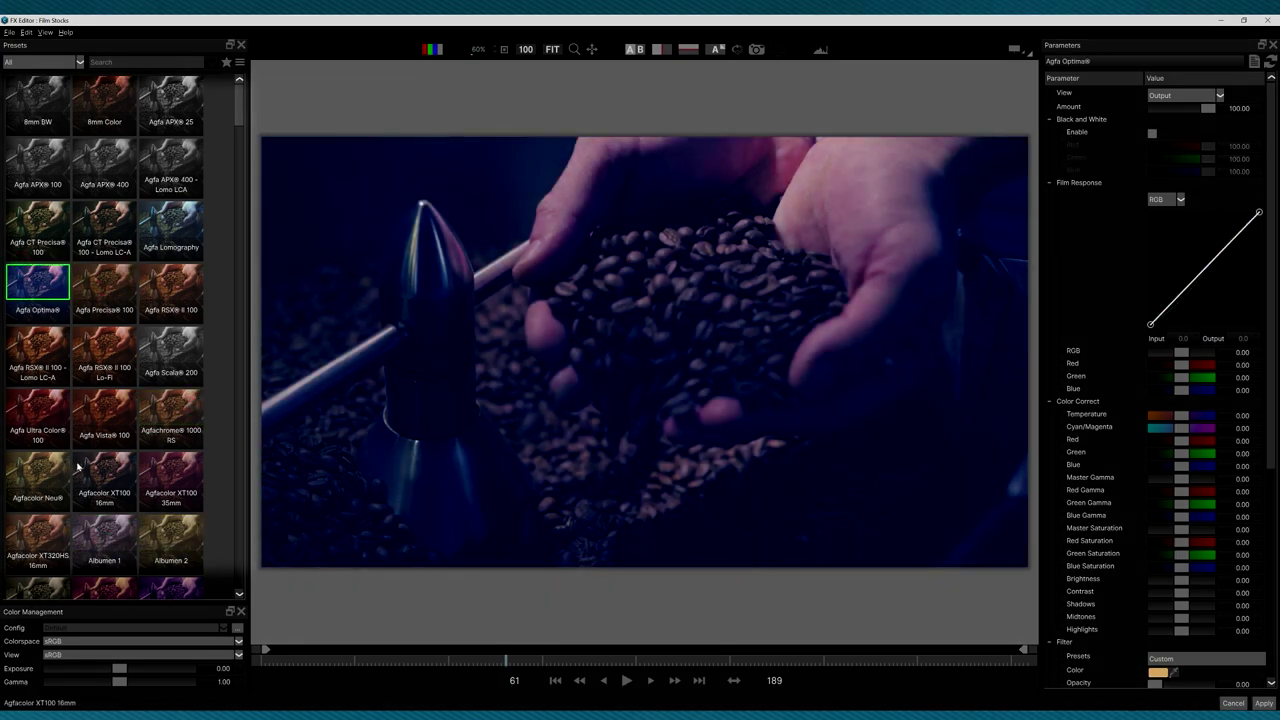
pyautogui.click(105, 345)
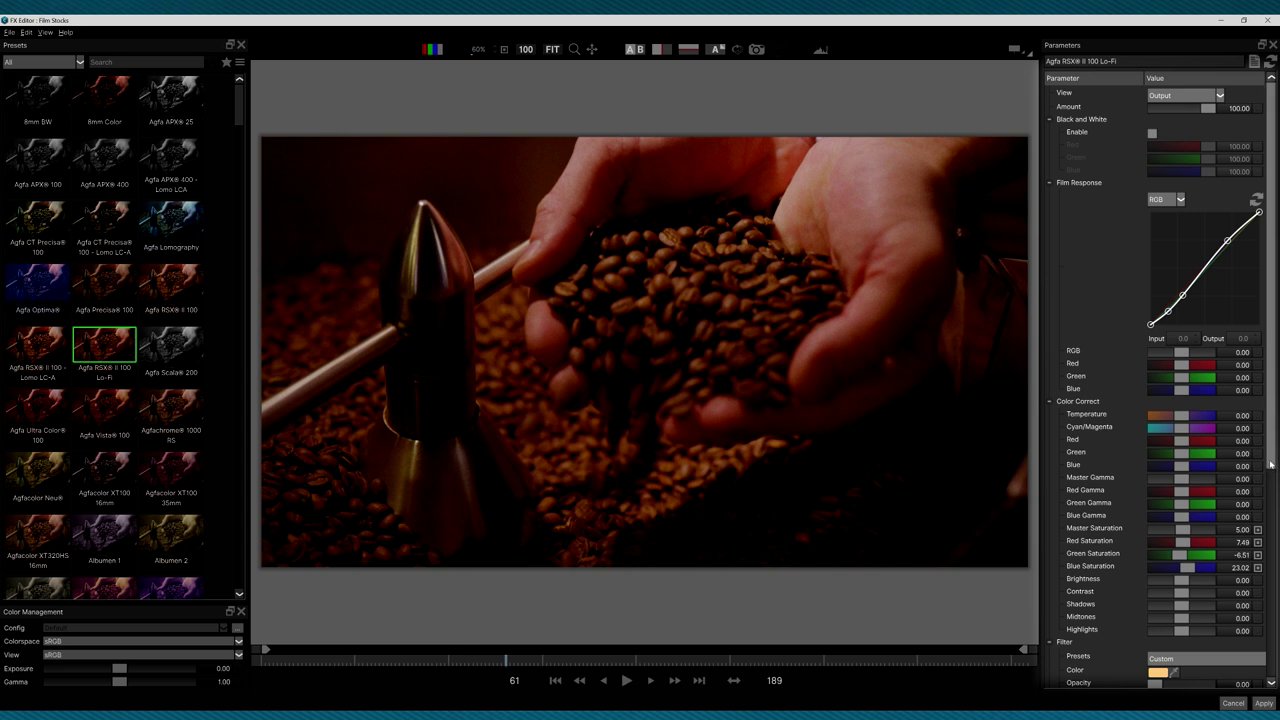
# Lower the Film Stocks Amount to 60 and raise Vignette Opacity to 50.
pyautogui.moveTo(1271, 463); pyautogui.dragTo(1258, 322)
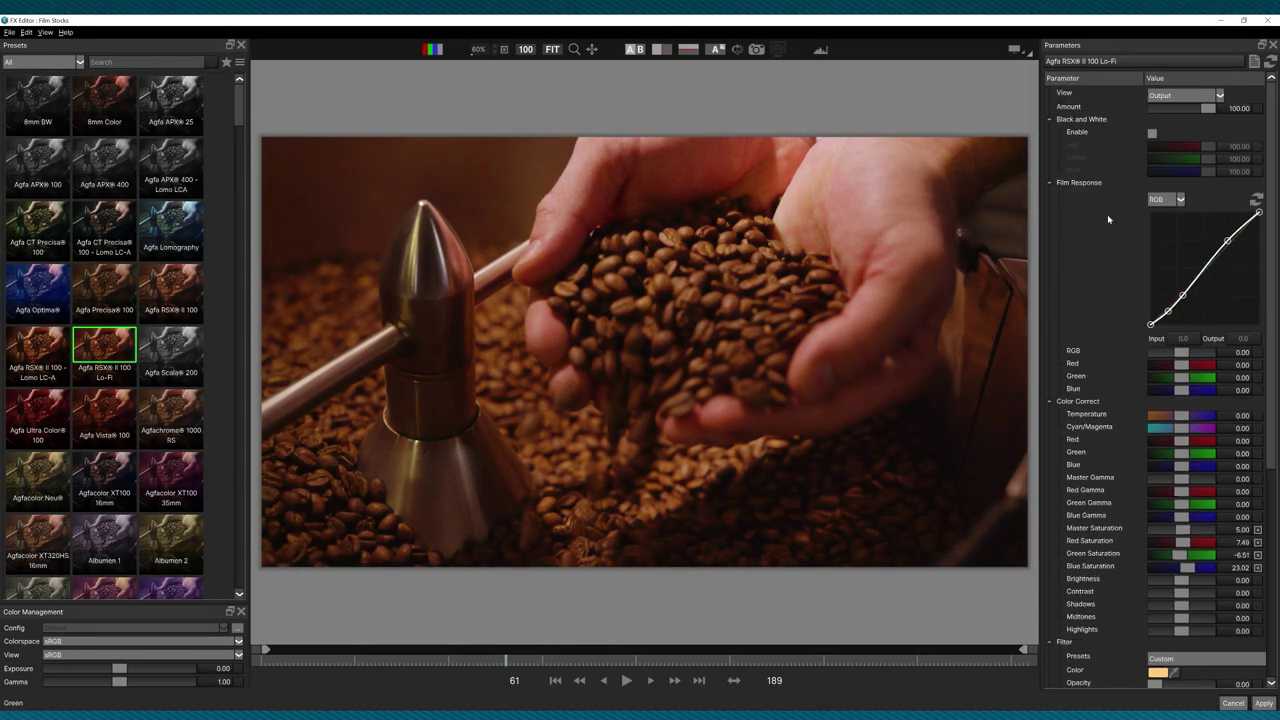
pyautogui.moveTo(1206, 108)
pyautogui.mouseDown()
pyautogui.moveTo(1155, 109)
pyautogui.moveTo(1188, 126)
pyautogui.mouseUp()
pyautogui.scroll(-10, 1172, 451)
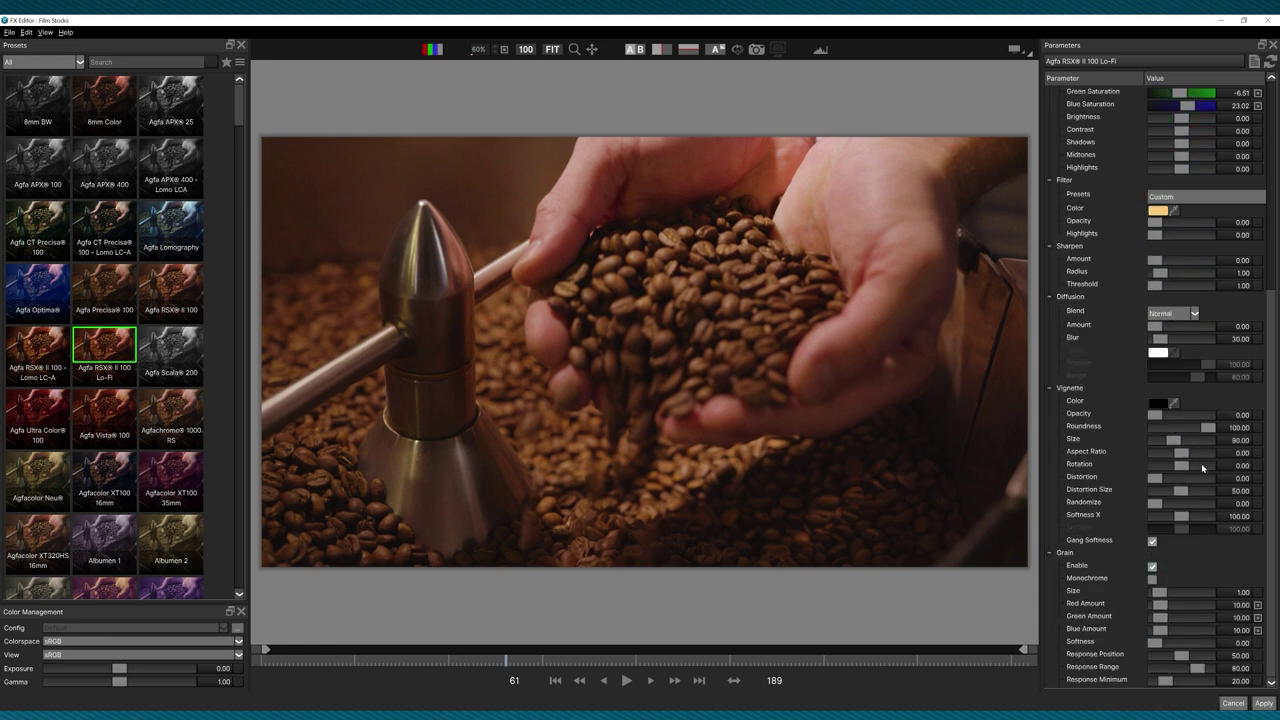
pyautogui.moveTo(1157, 416); pyautogui.dragTo(1183, 414)
# Set the Diffusion Blend to Add with Diffusion Amount 108.75.
pyautogui.click(1175, 313)
pyautogui.click(1157, 339)
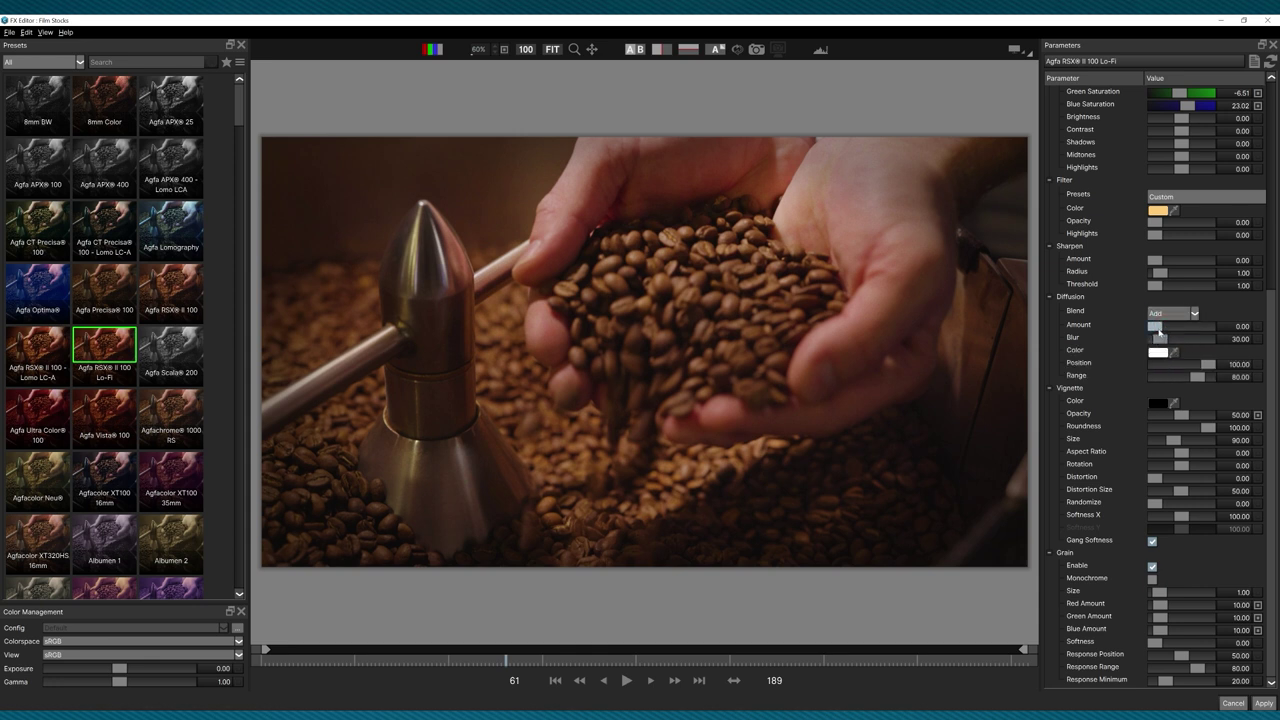
pyautogui.moveTo(1155, 326); pyautogui.dragTo(1175, 330)
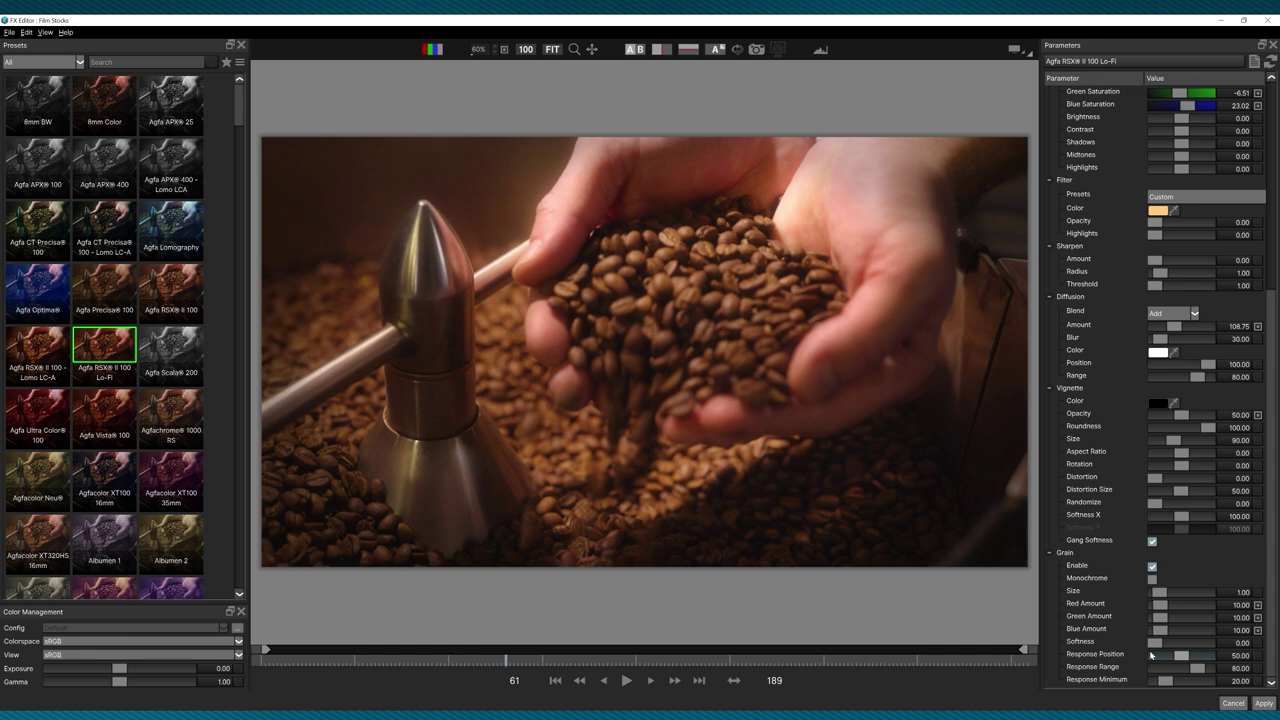
# Apply the Film Stocks grade, play back the coffee clip, and open the Boris FX online help.
pyautogui.click(1264, 703)
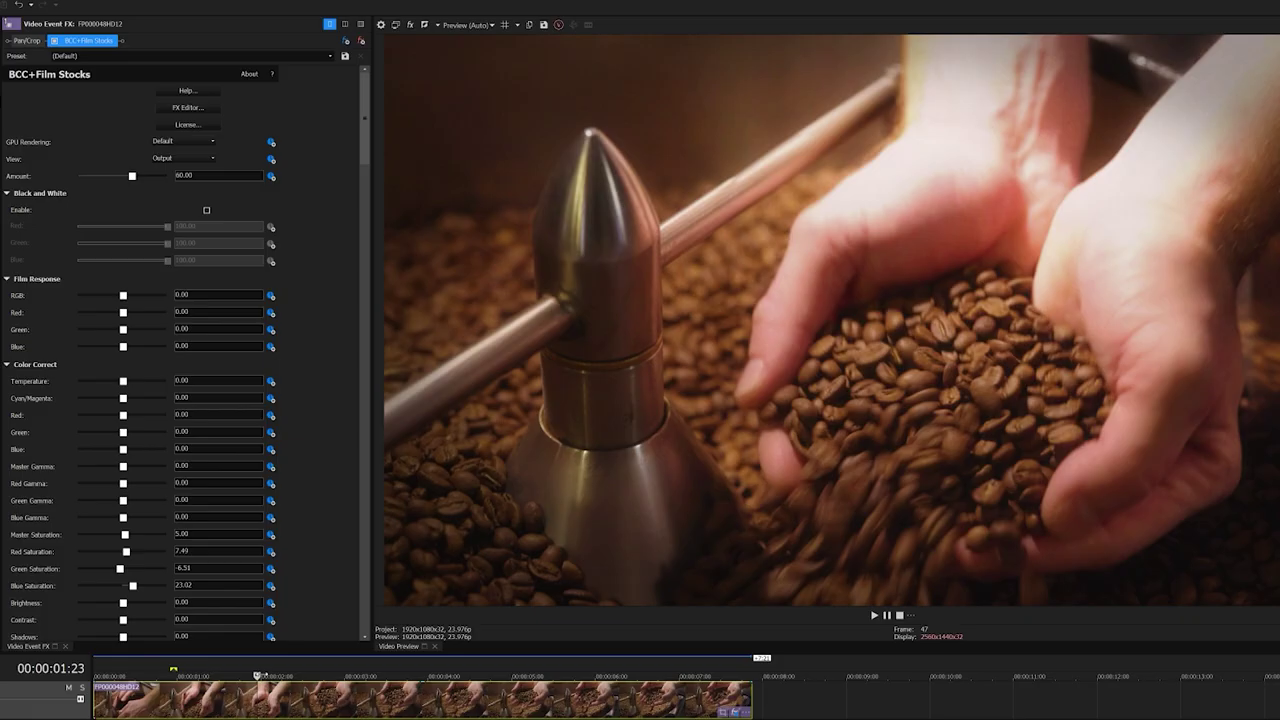
pyautogui.press('space')
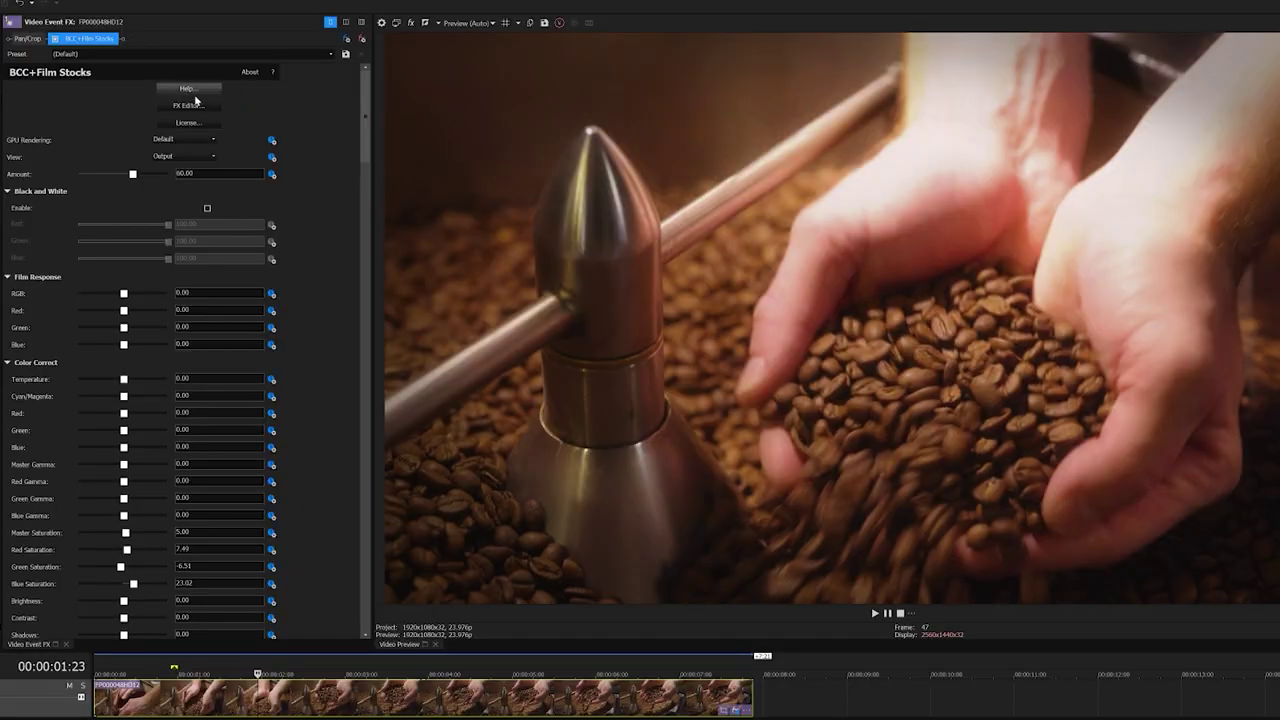
pyautogui.click(218, 92)
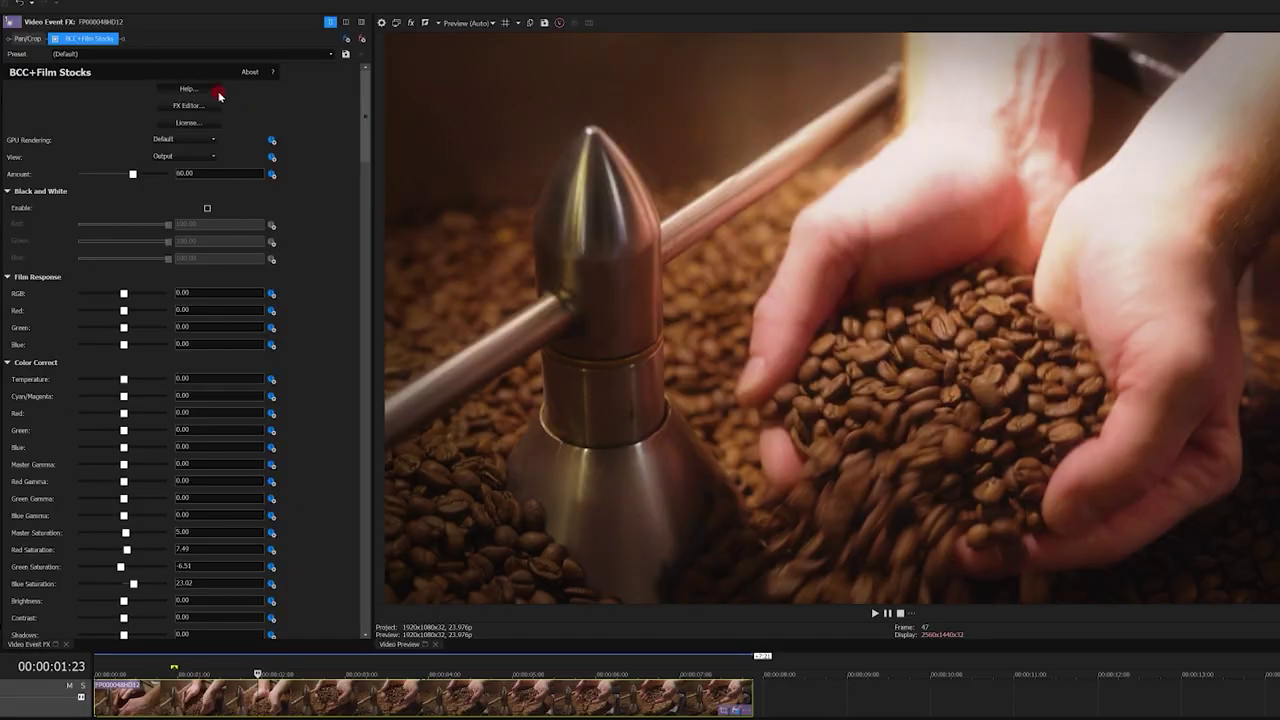